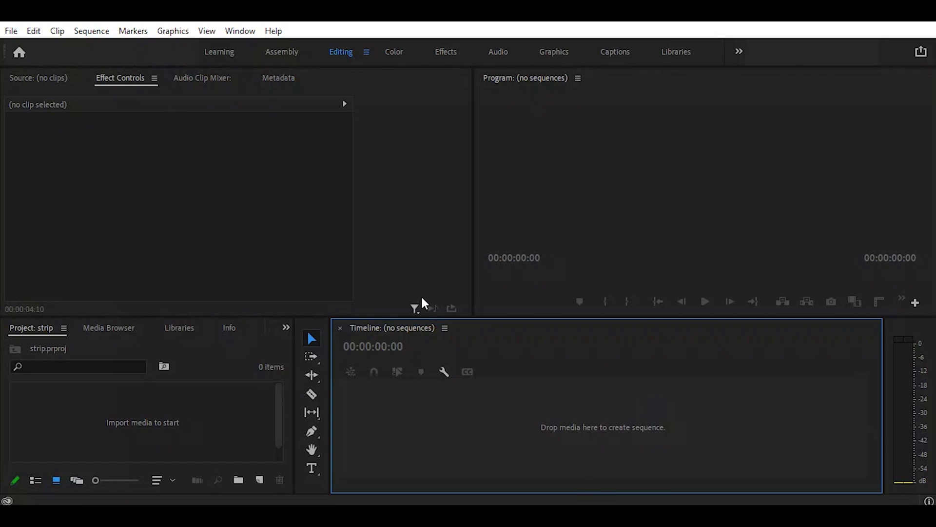
Step: Start a new sequence based on the ARRI 1080p 23.976 preset
key("ctrl+n")
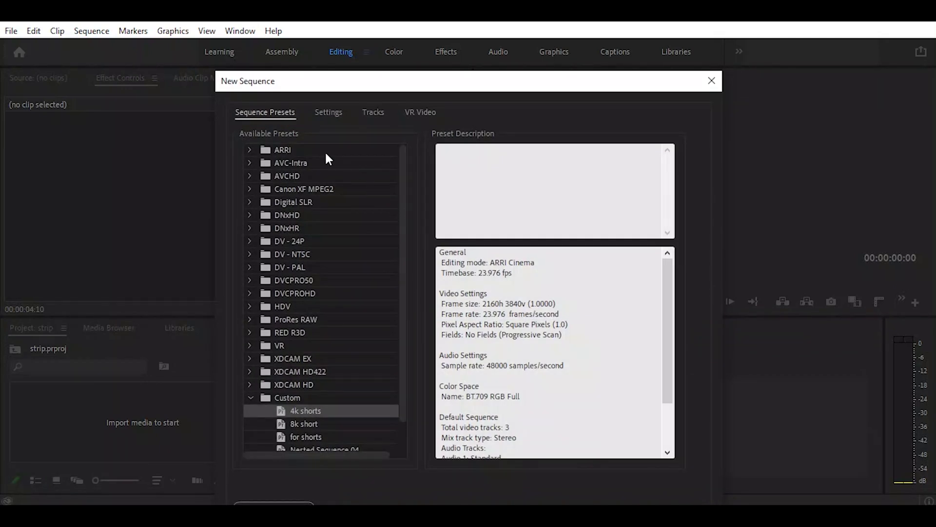
left_click(248, 150)
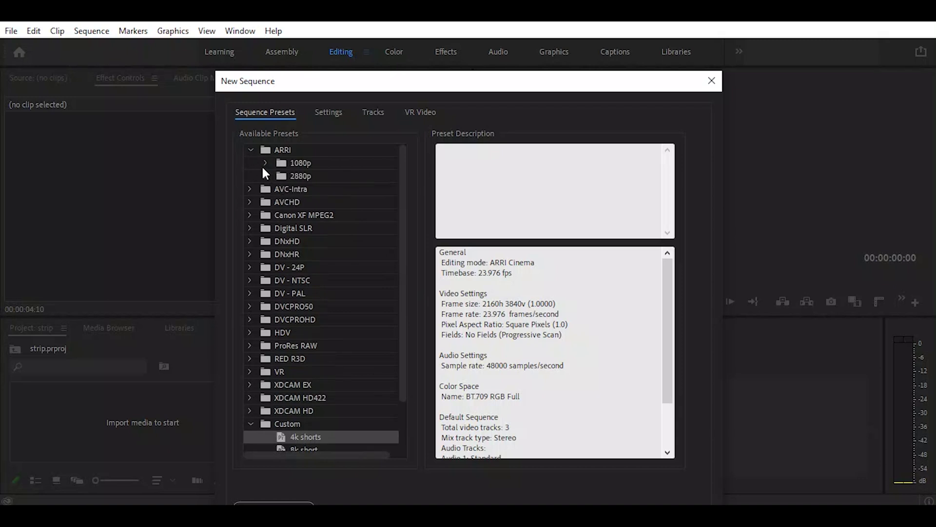
left_click(265, 163)
left_click(337, 175)
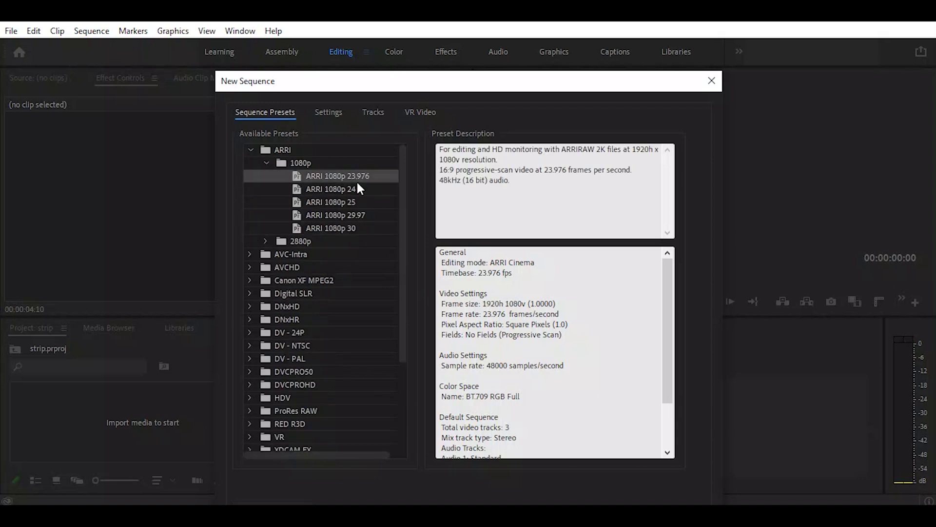
Step: Set the new sequence's frame size to 720 horizontal by 100 vertical and create the sequence
left_click(324, 114)
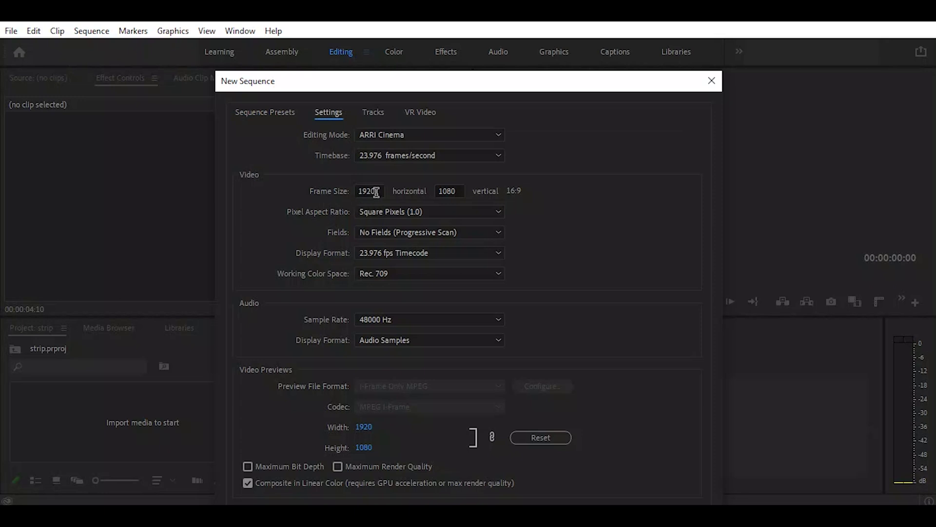
left_click_drag(377, 192, 343, 182)
type("720")
left_click(459, 191)
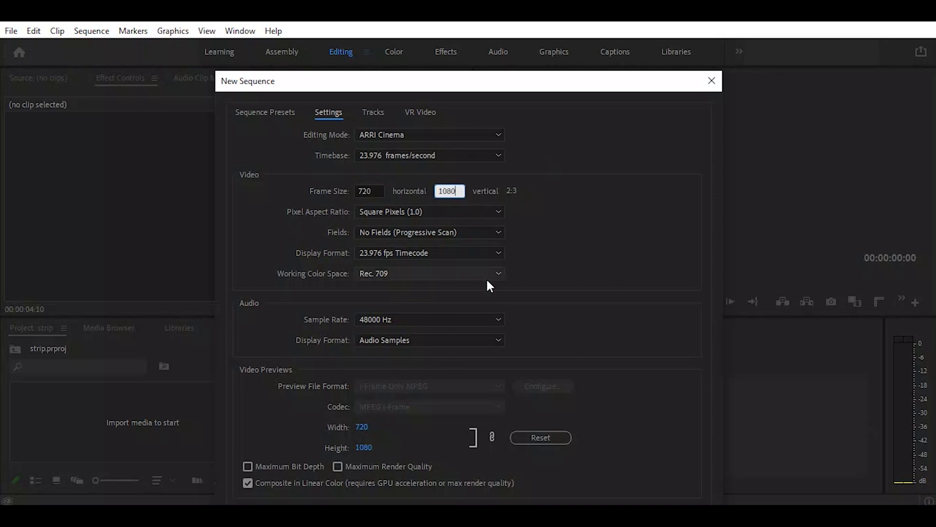
type("1")
key("BackSpace")
key("BackSpace")
key("BackSpace")
type("0")
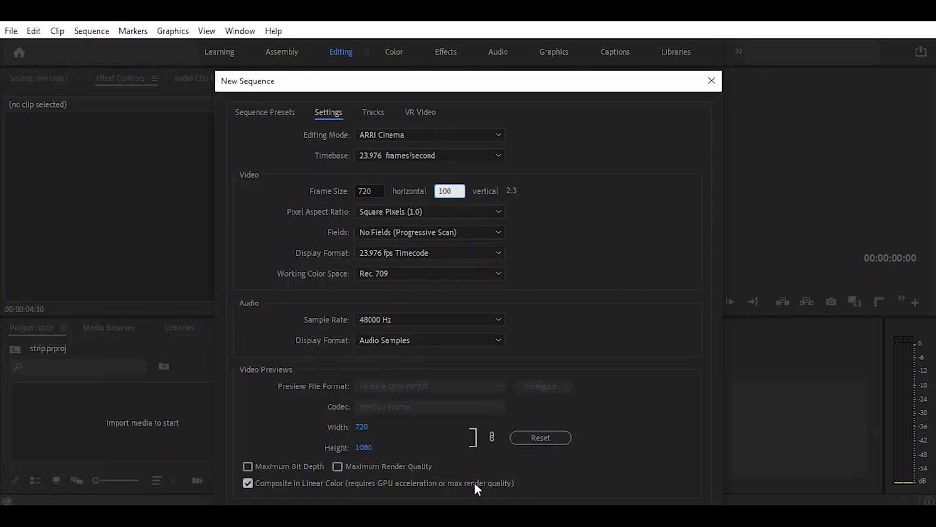
left_click_drag(442, 87, 434, 25)
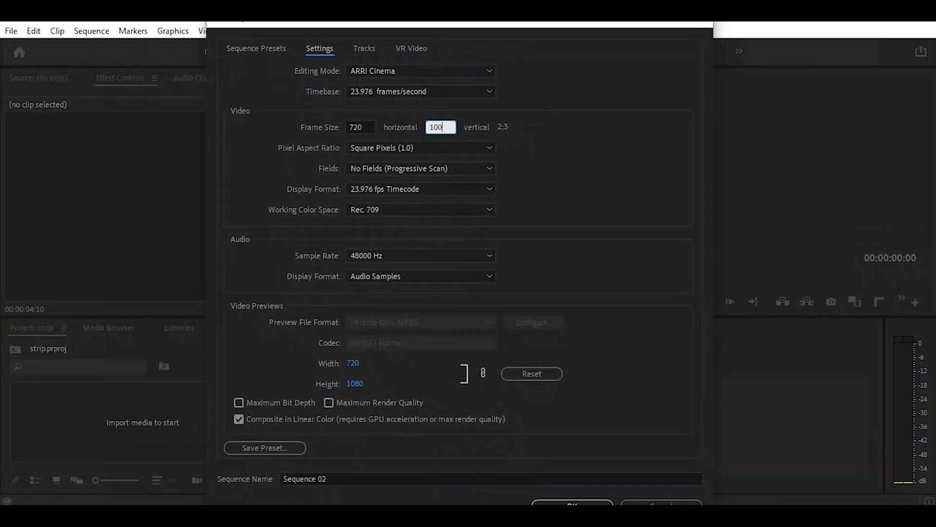
left_click(572, 505)
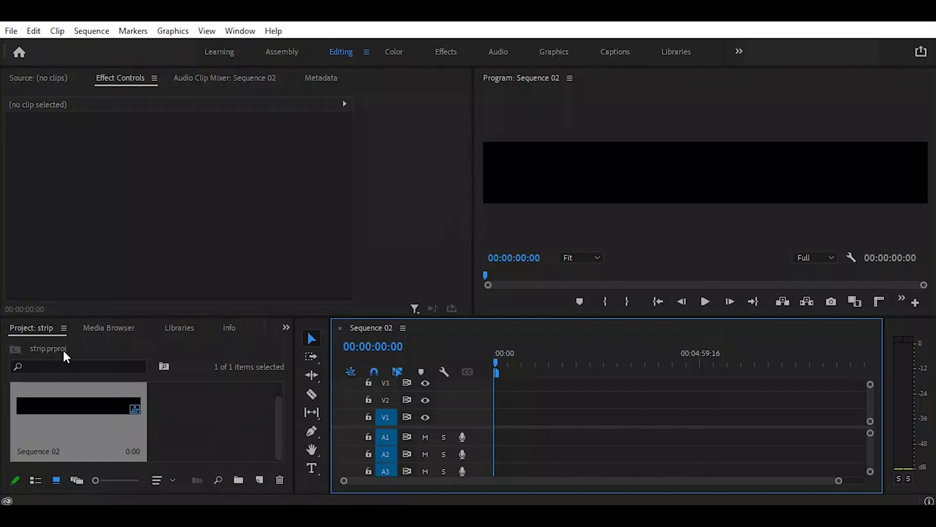
Step: Import files 1 and 2 from the chandana add folder, file 1 as individual layers and file 2 with all layers merged
left_click(216, 417)
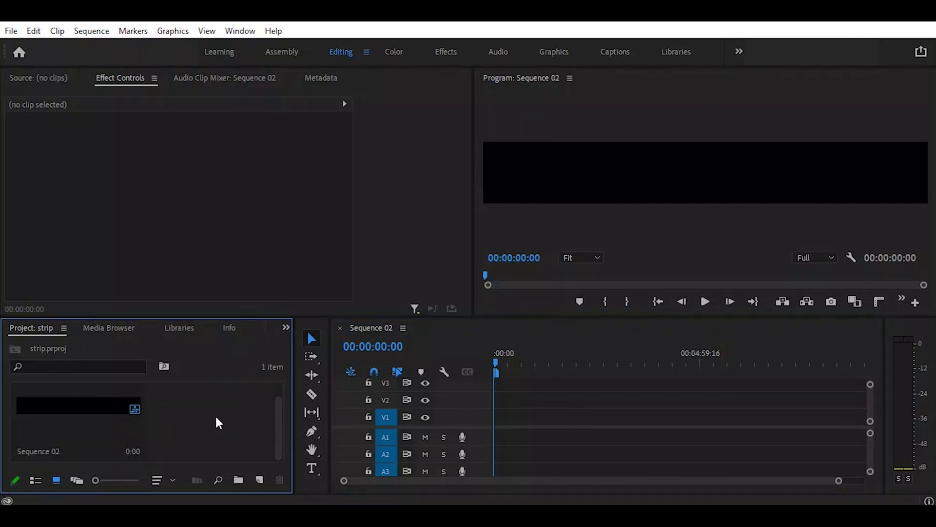
double_click(215, 415)
double_click(205, 144)
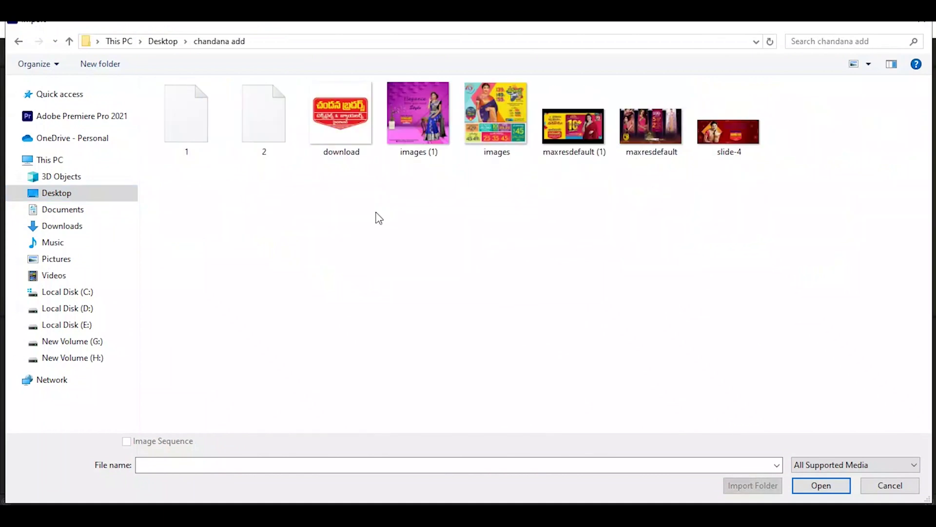
left_click_drag(267, 191, 186, 135)
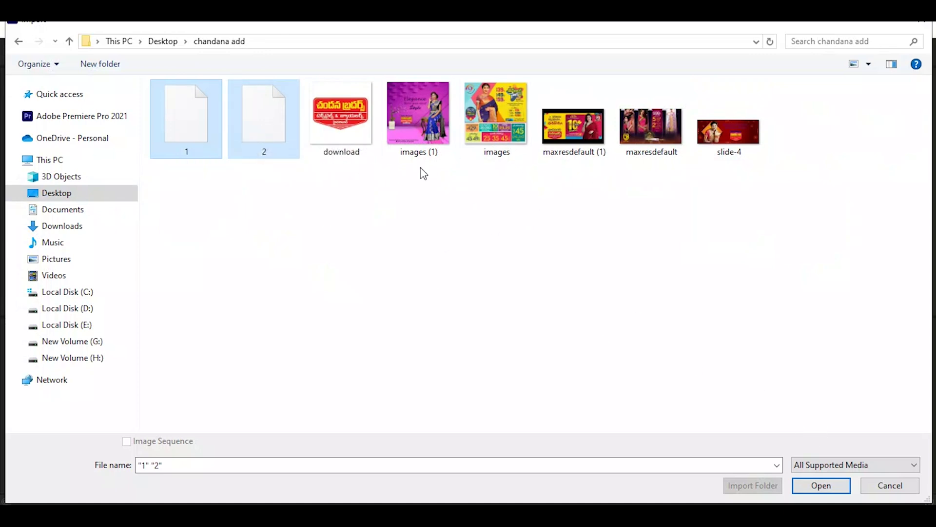
left_click(820, 486)
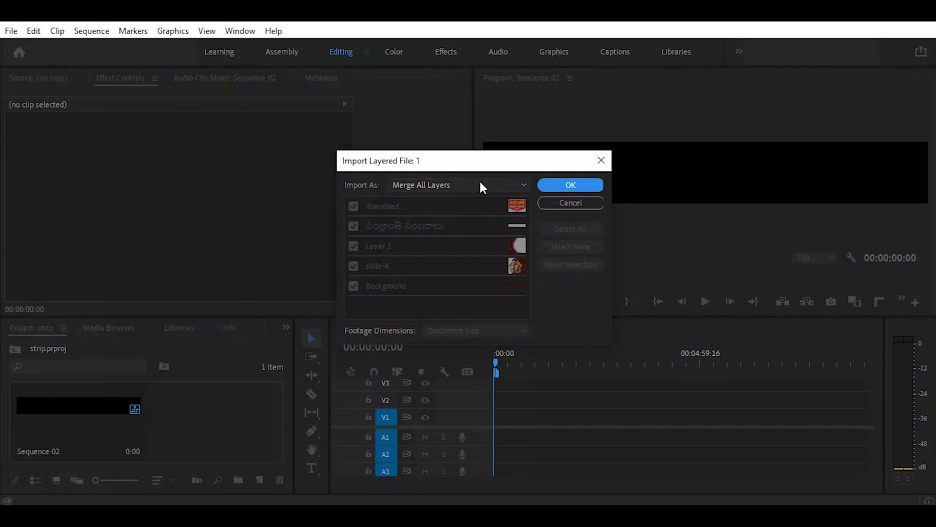
left_click(522, 185)
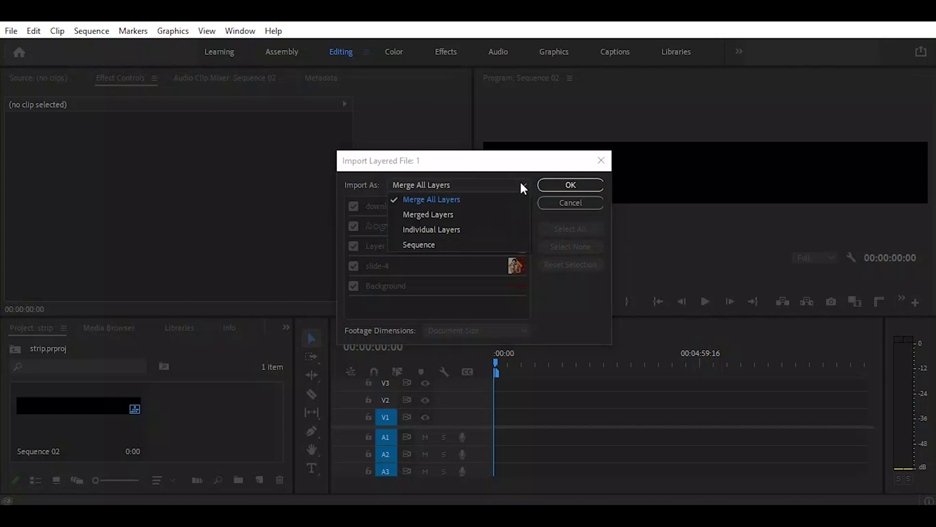
left_click(455, 231)
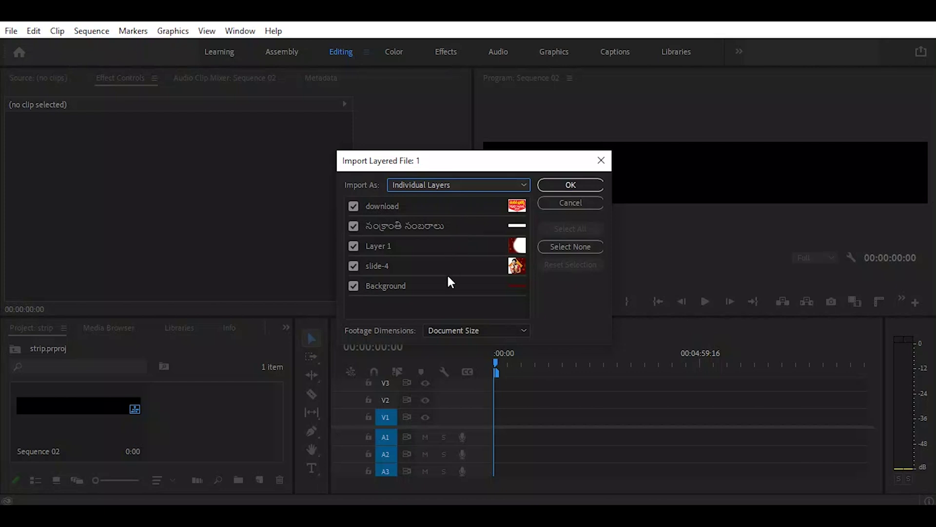
left_click(573, 183)
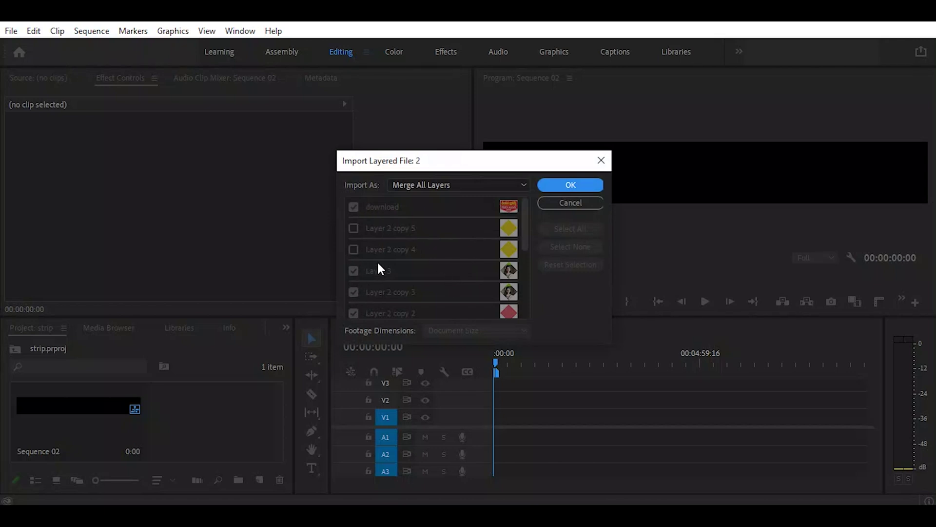
scroll(378, 266, "down", 5)
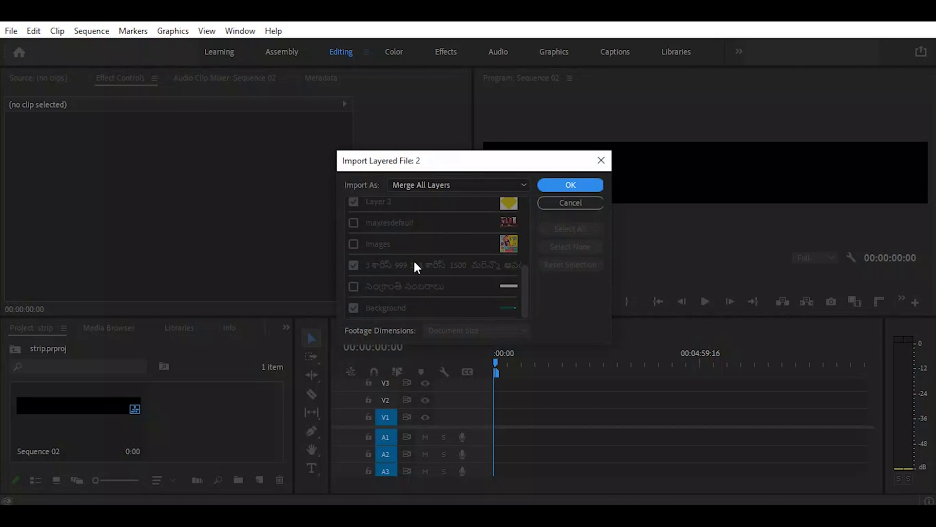
left_click(565, 184)
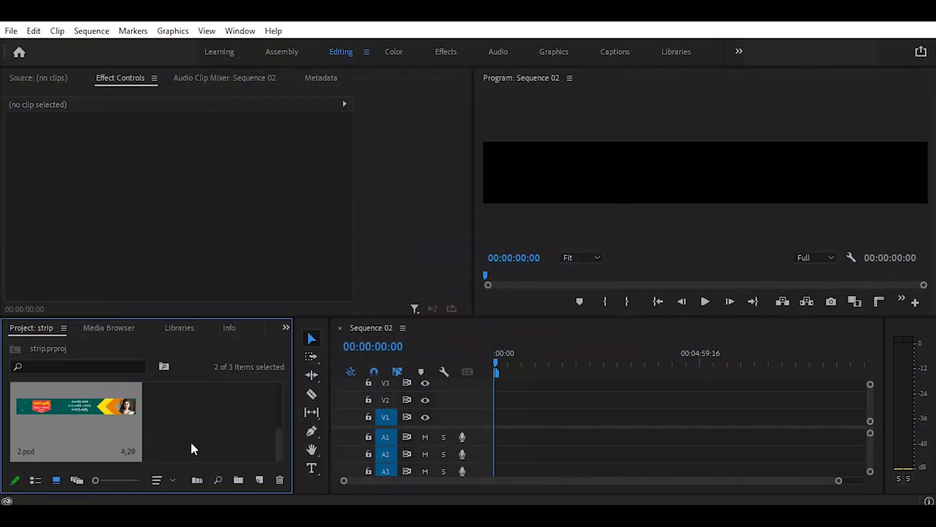
Step: Examine the imported layers in bin 1, then return to the project's root level
left_click_drag(274, 448, 285, 402)
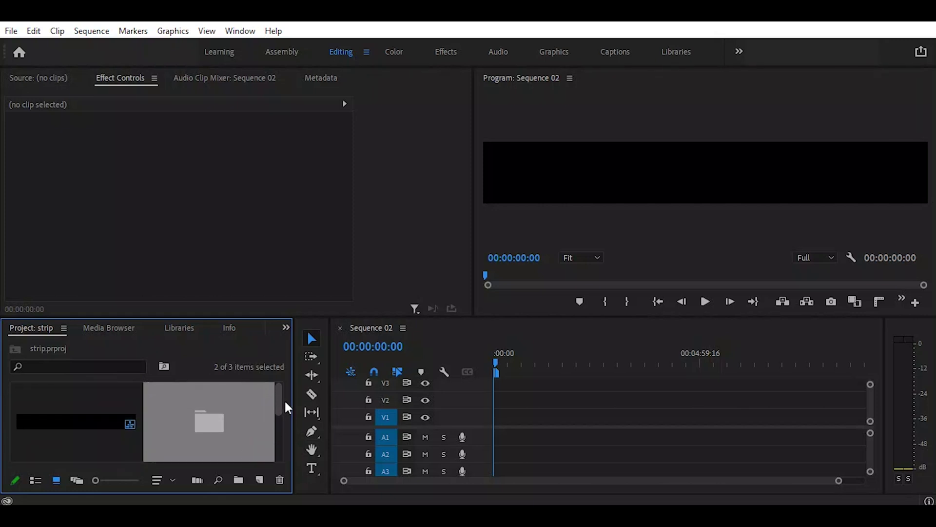
double_click(207, 423)
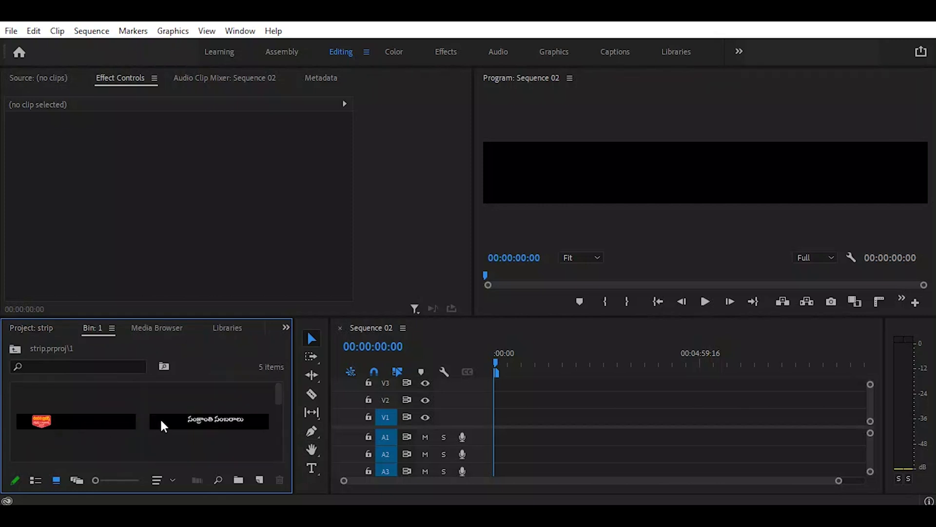
left_click_drag(279, 397, 279, 426)
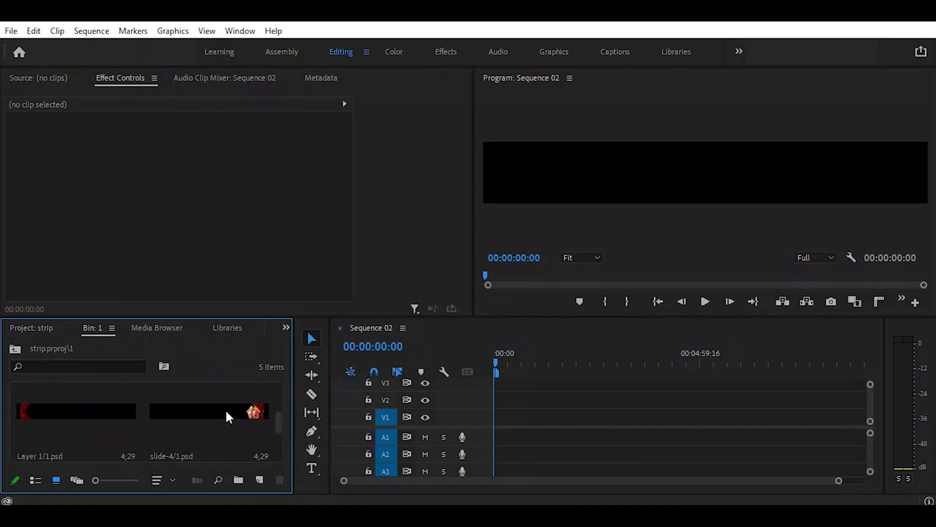
left_click_drag(275, 420, 277, 444)
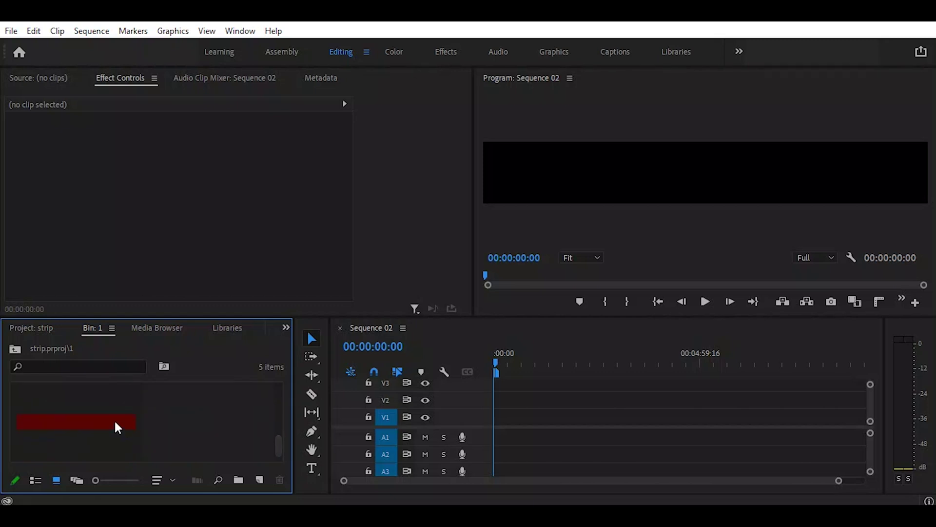
left_click_drag(279, 446, 282, 414)
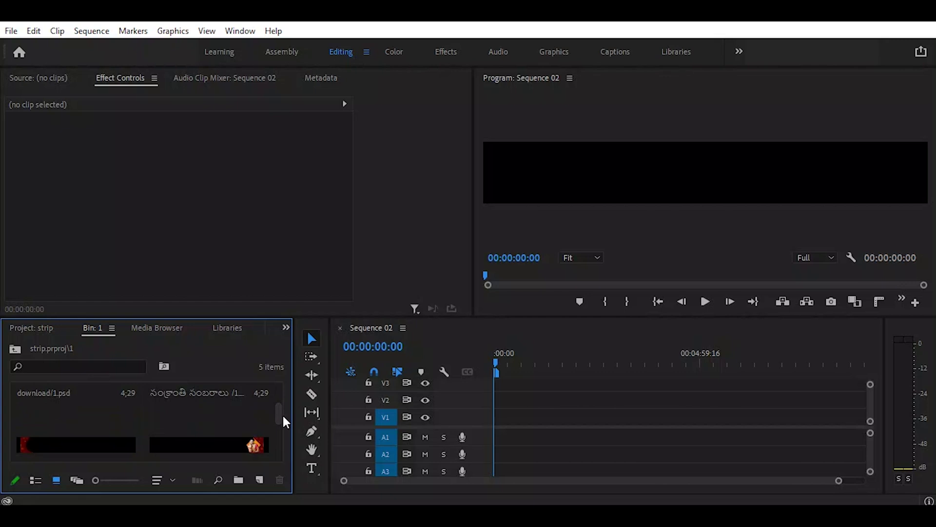
left_click_drag(283, 413, 284, 391)
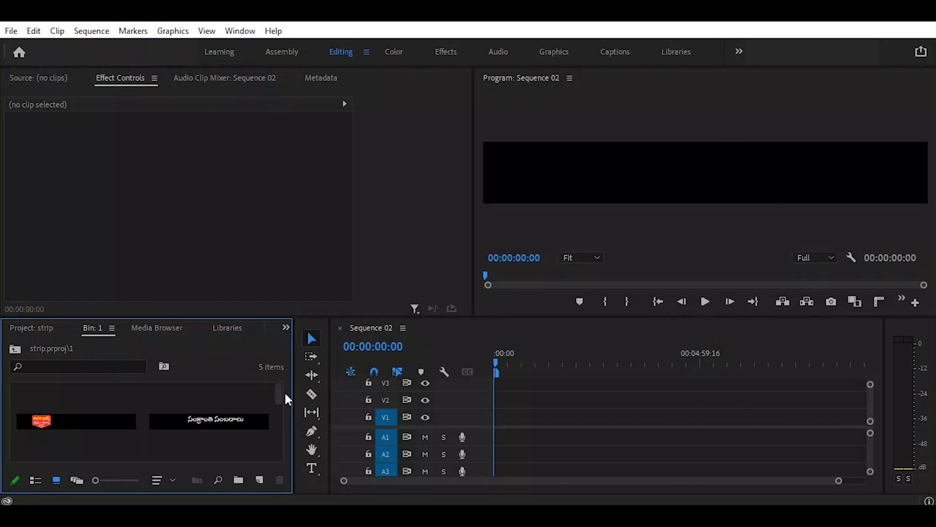
left_click(17, 351)
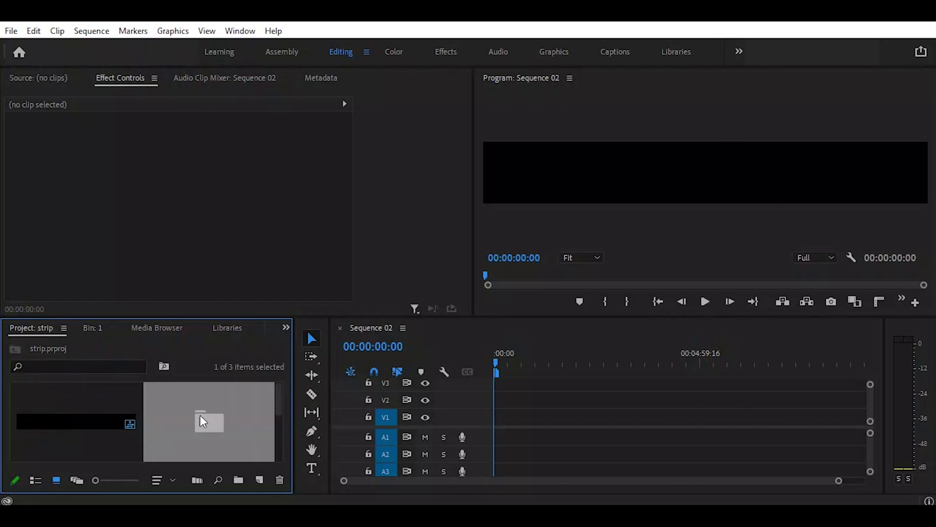
Step: Import file 2 from the chandana add folder again, this time as individual layers at document size
left_click_drag(278, 405, 277, 435)
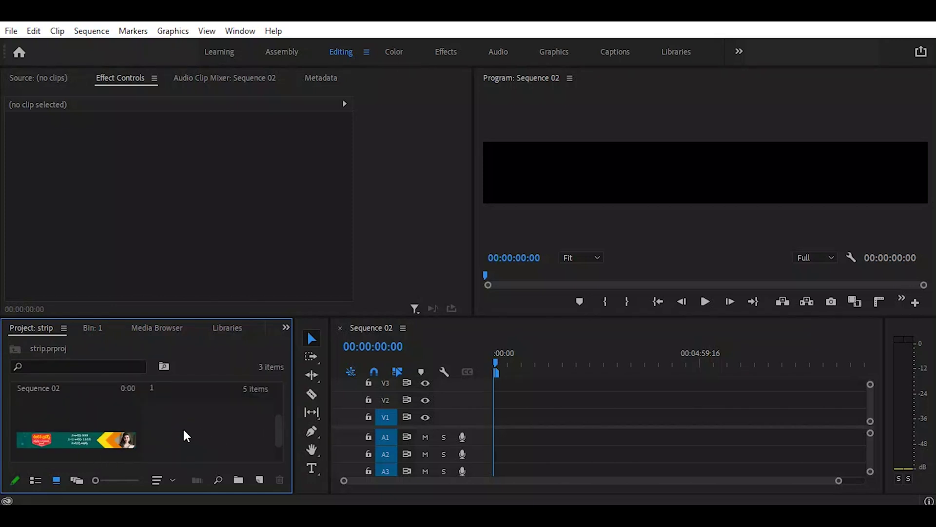
double_click(182, 428)
left_click(280, 115)
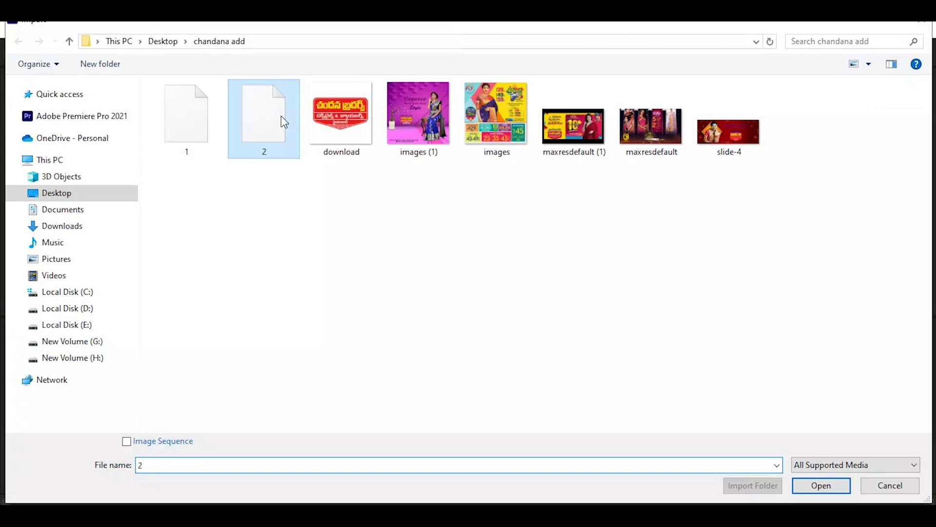
left_click(811, 485)
left_click(824, 484)
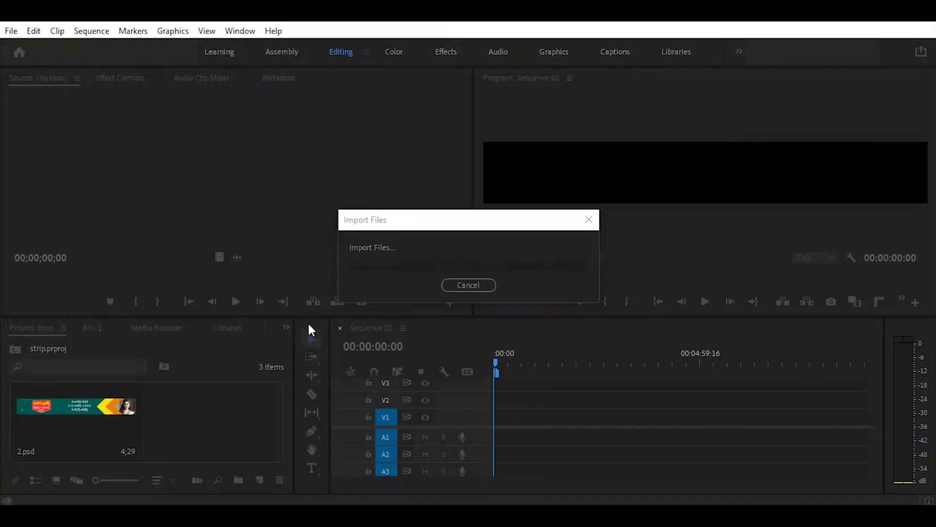
left_click(467, 183)
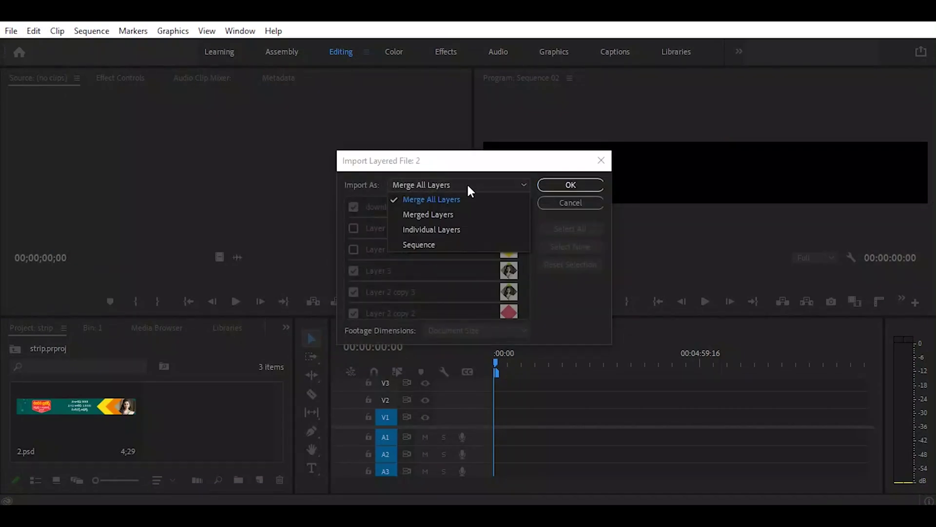
left_click(436, 229)
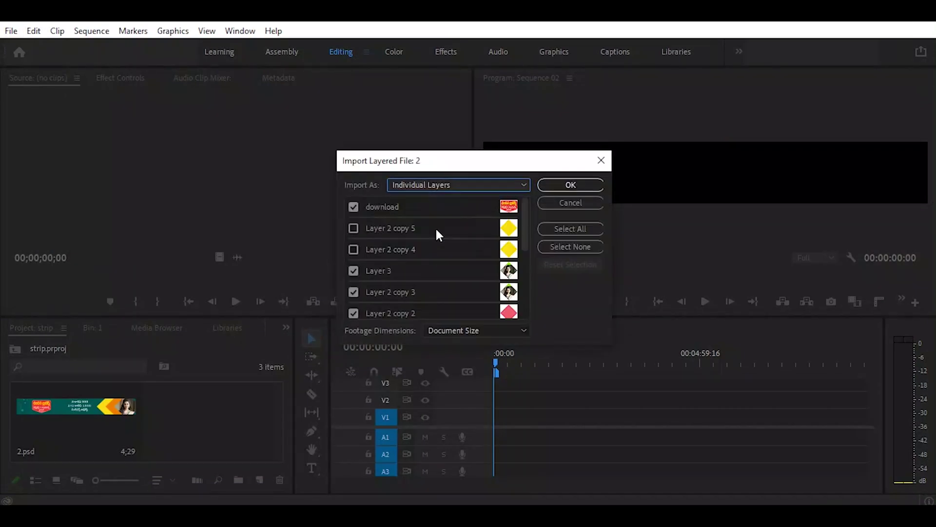
left_click(571, 186)
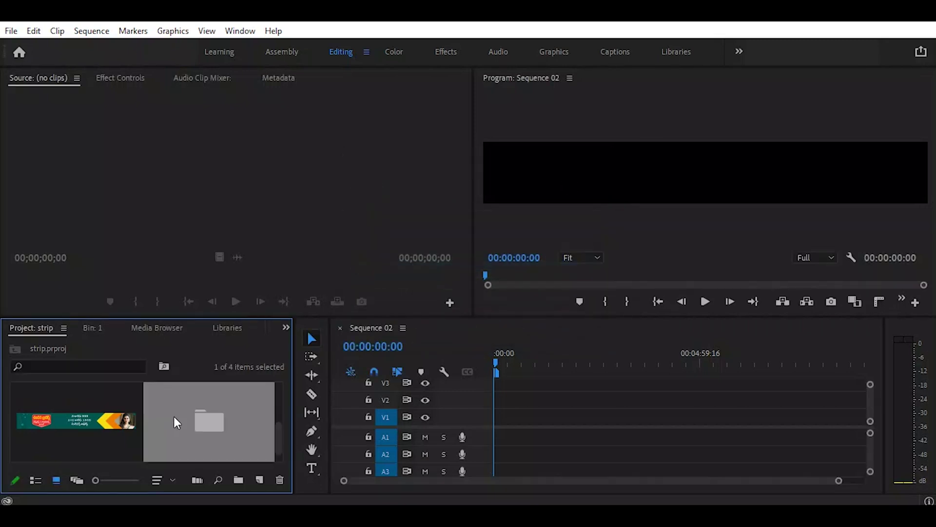
Step: Examine the imported layers in bin 2, then return to the project's root level
double_click(224, 422)
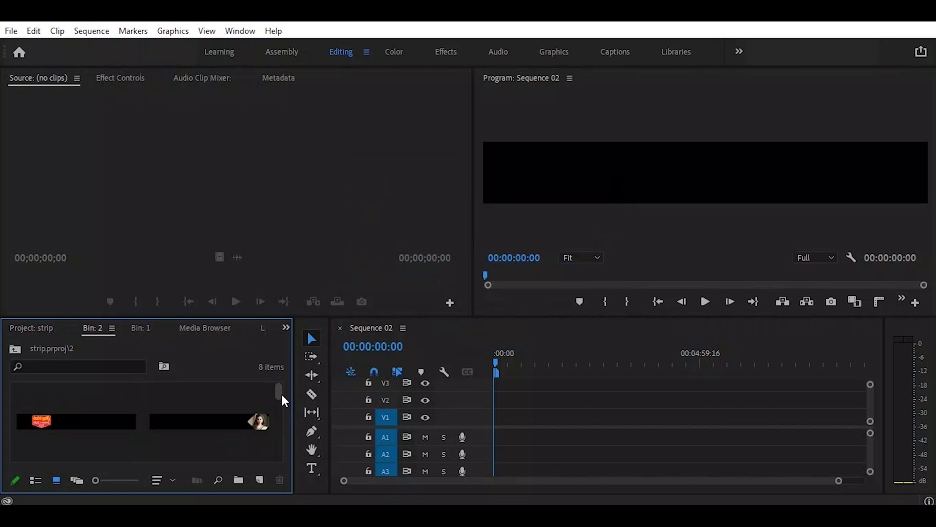
left_click_drag(277, 393, 280, 445)
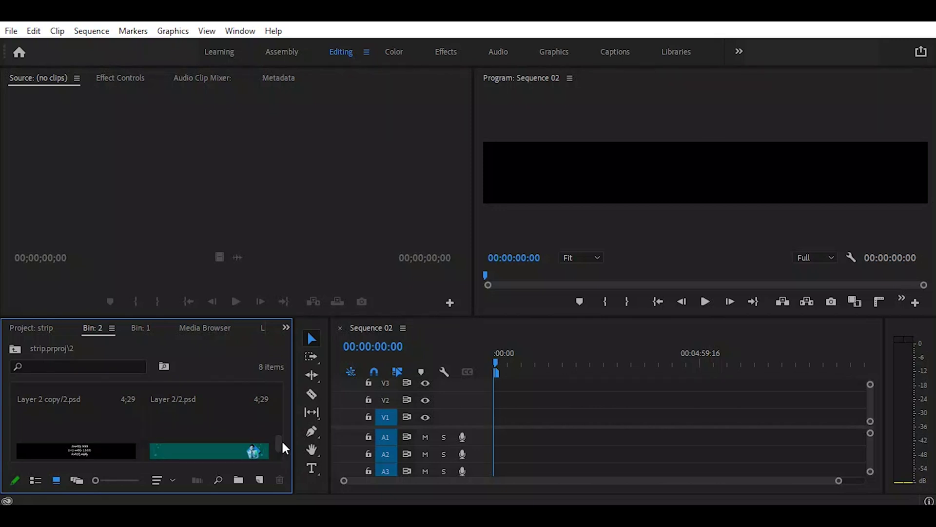
left_click_drag(276, 443, 276, 388)
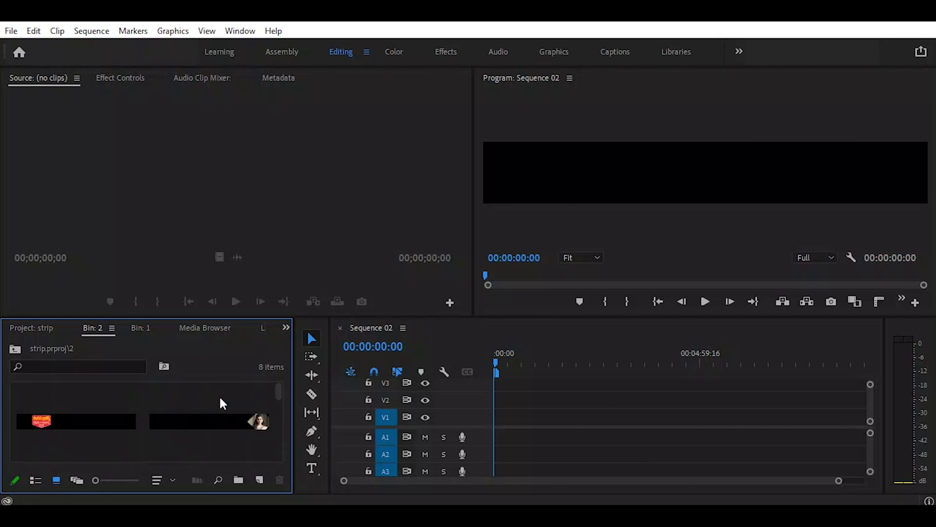
left_click(15, 348)
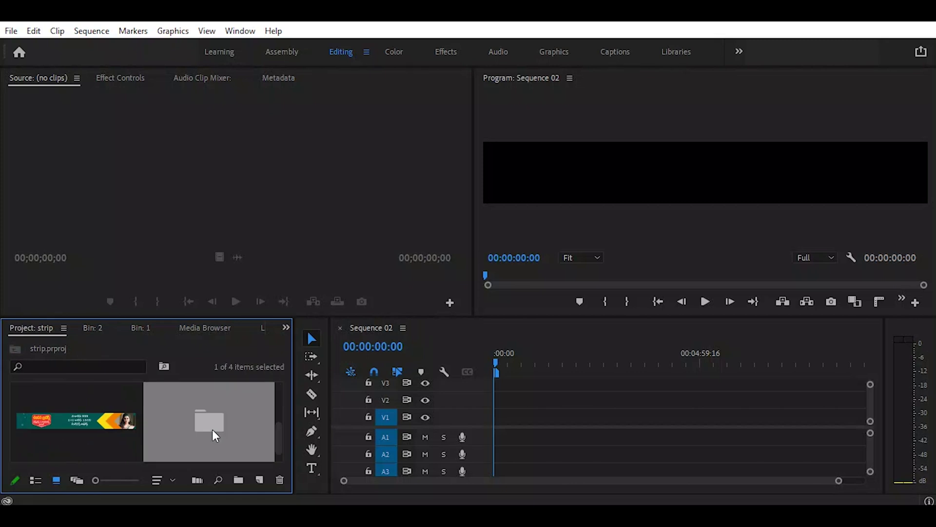
left_click_drag(278, 440, 277, 404)
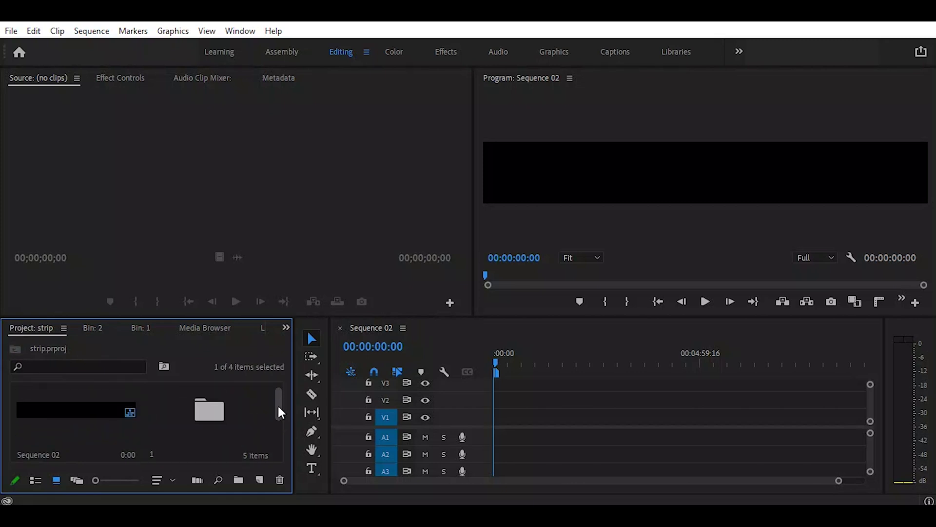
Step: Place the Background/1.psd layer from bin 1 at the start of video track V1
double_click(209, 411)
left_click_drag(277, 391, 281, 445)
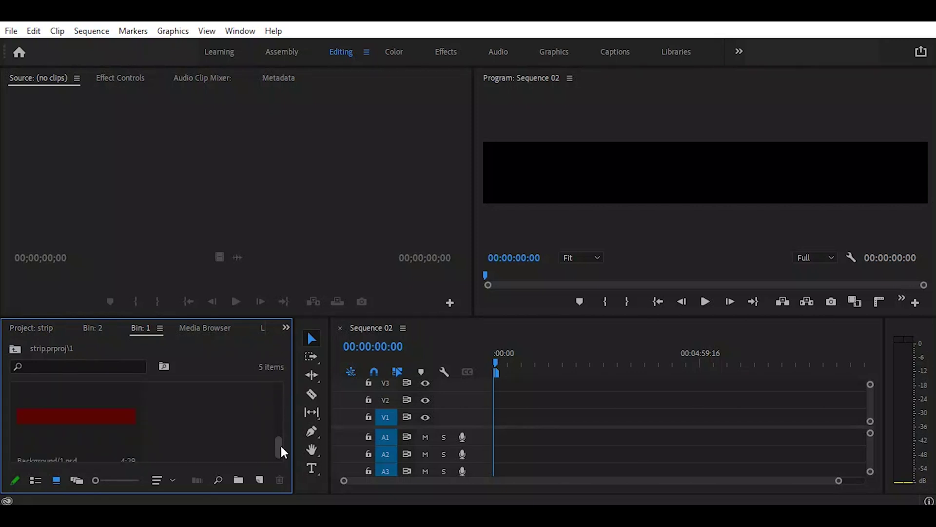
left_click(55, 422)
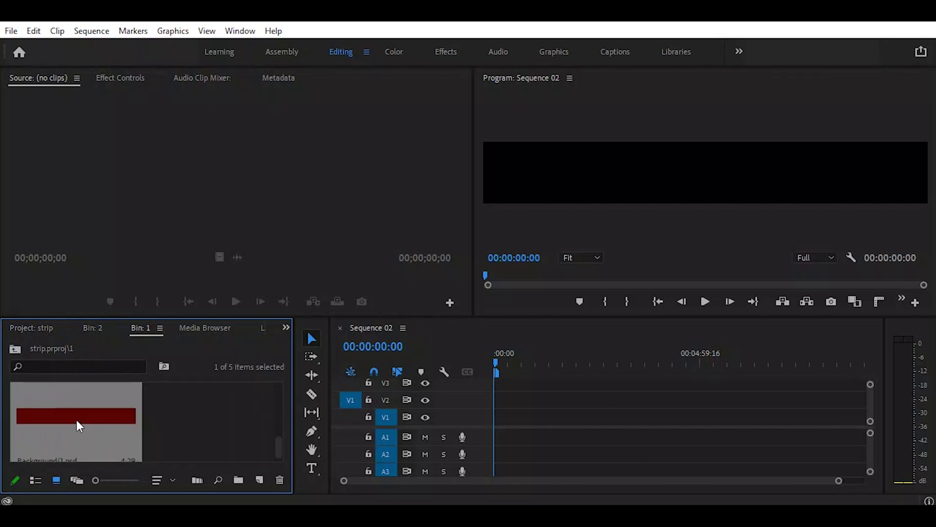
left_click_drag(75, 423, 495, 420)
key("equal")
key("equal")
key("equal")
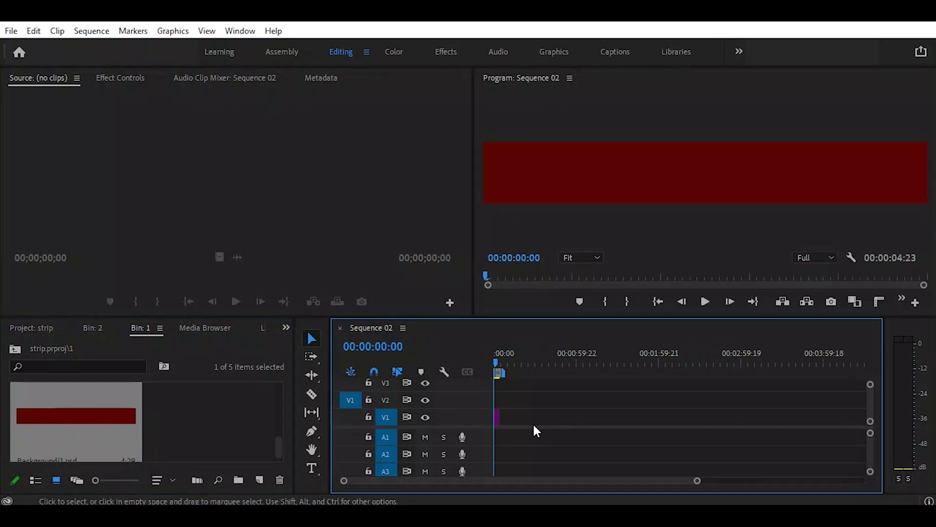
key("equal")
key("equal")
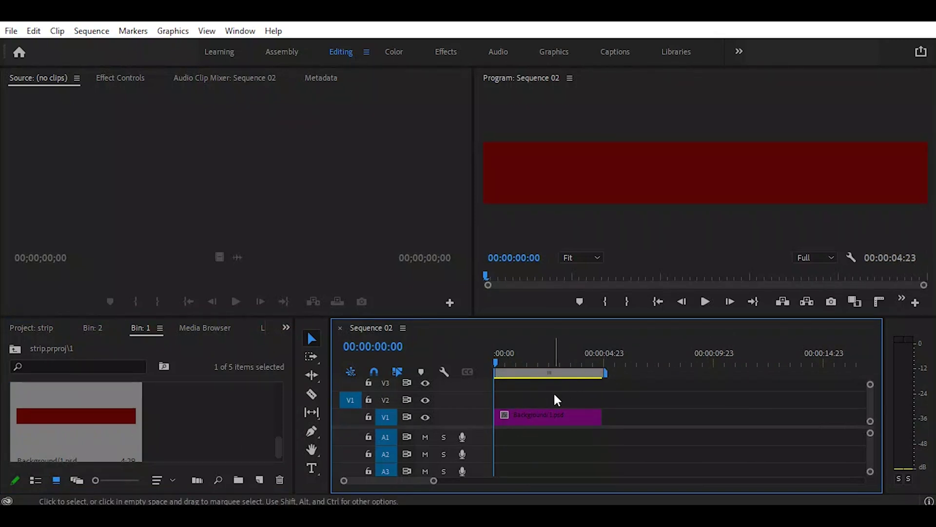
Step: Extend the red background clip on V1 to a duration of 10 seconds
key("minus")
key("minus")
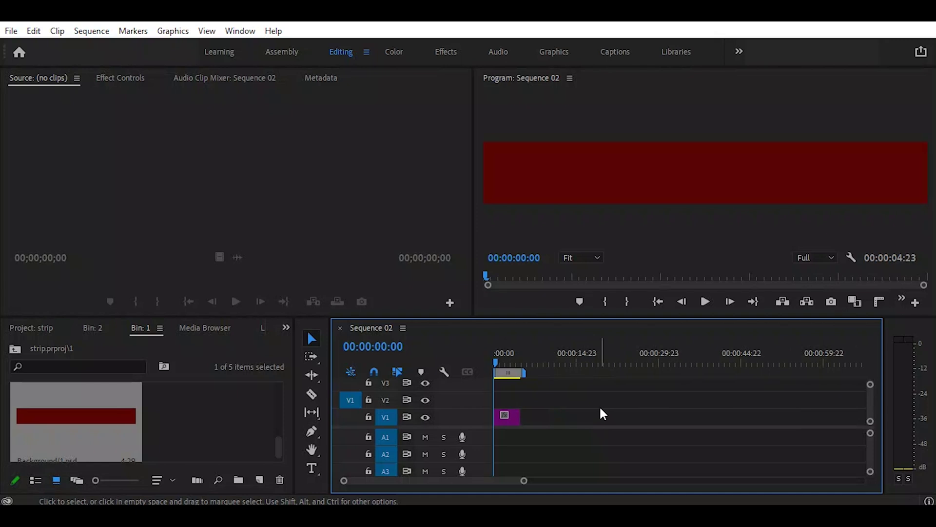
key("equal")
key("equal")
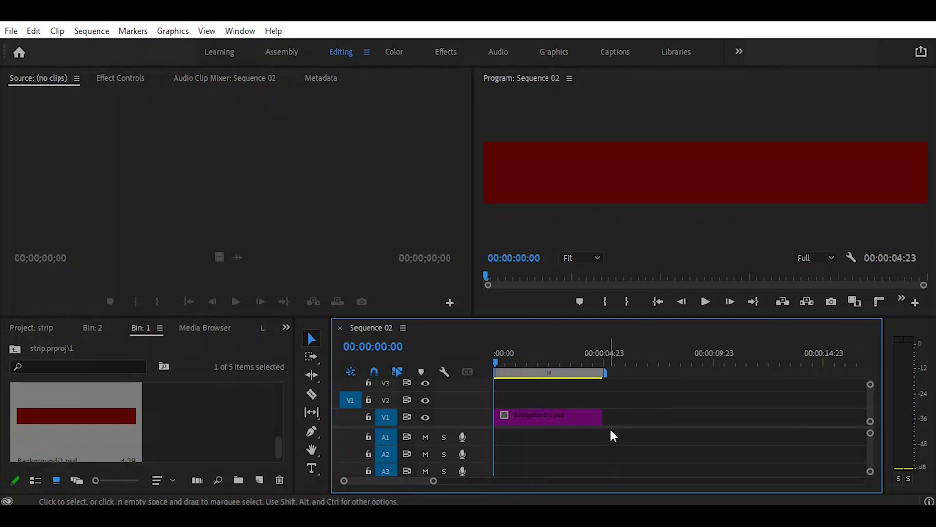
left_click_drag(600, 417, 704, 425)
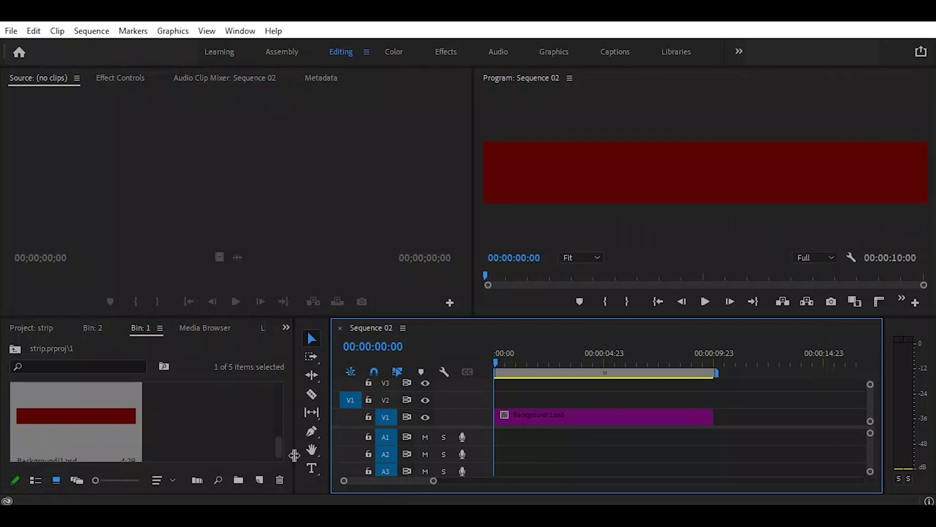
Step: Stack the slide-4/1.psd layer on V2 and the Layer 1/1.psd ornament layer on V3, both spanning the full 10 seconds
left_click_drag(278, 445, 280, 420)
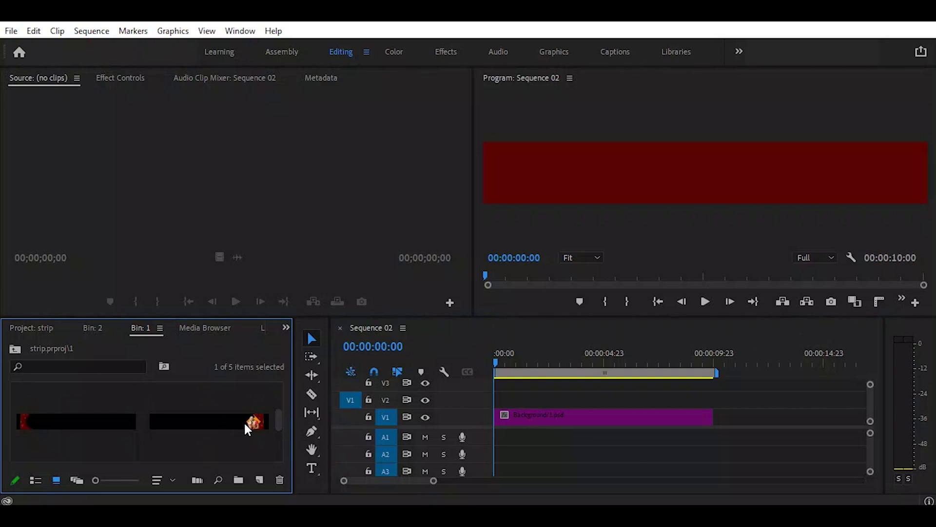
left_click_drag(246, 423, 385, 396)
left_click(34, 414)
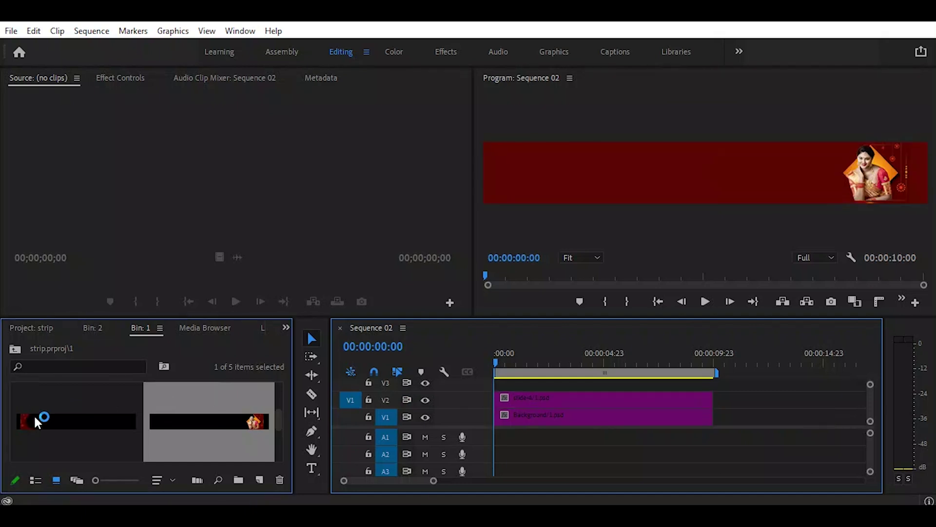
left_click_drag(40, 419, 483, 388)
left_click_drag(598, 384, 713, 385)
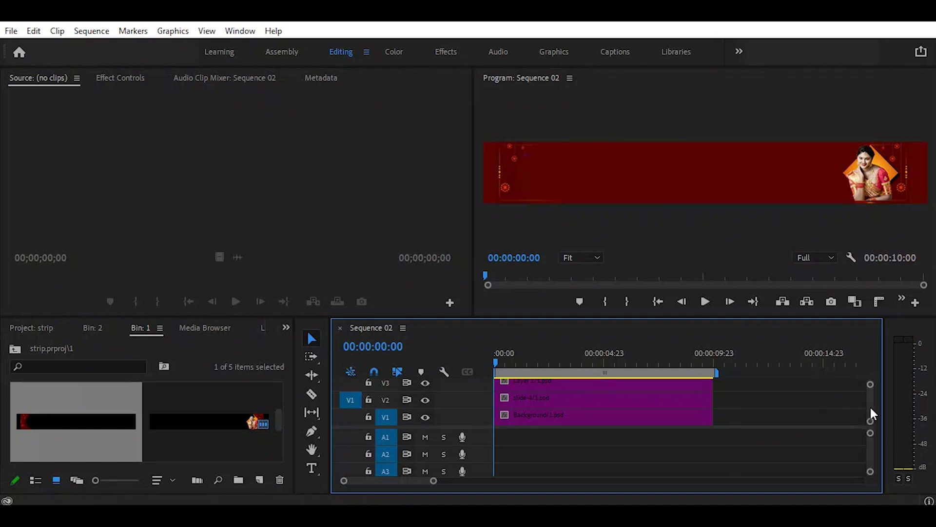
Step: Place the download/1.psd logo layer from bin 1 on a new track V4, starting at about 00:00:00:23
scroll(868, 403, "up", 2)
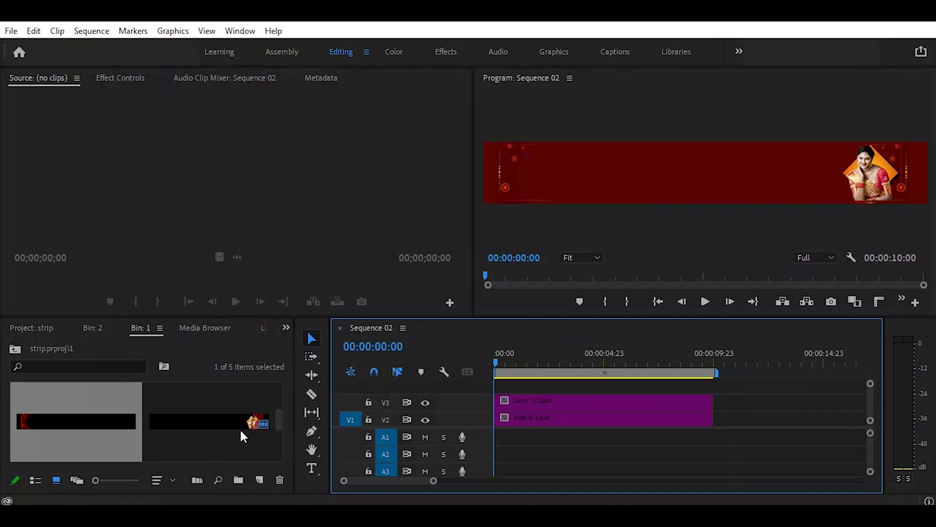
left_click_drag(276, 415, 277, 393)
left_click(39, 460)
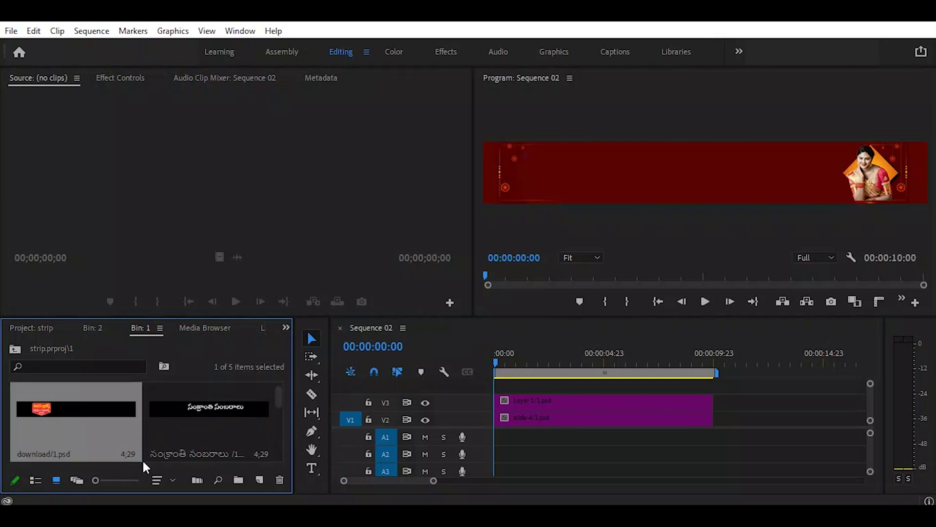
left_click_drag(46, 408, 503, 390)
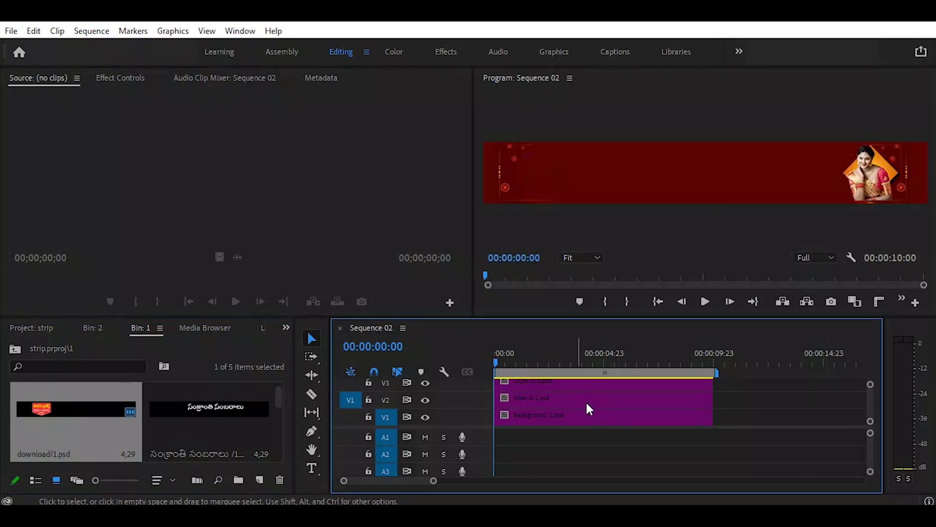
scroll(869, 401, "up", 1)
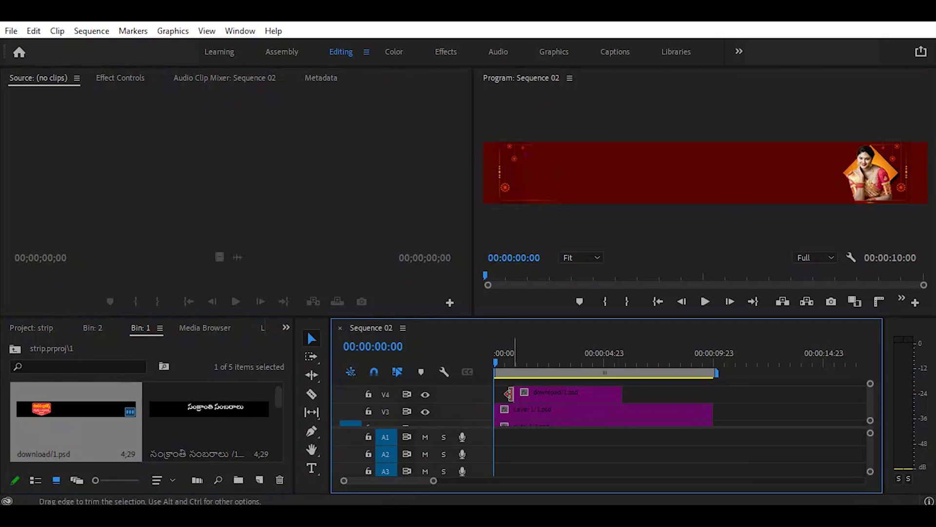
Step: Animate the logo's Position from outside the frame's left edge at 00:00:00:23 to 360, 50 at 00:00:03:01
left_click_drag(496, 357, 522, 364)
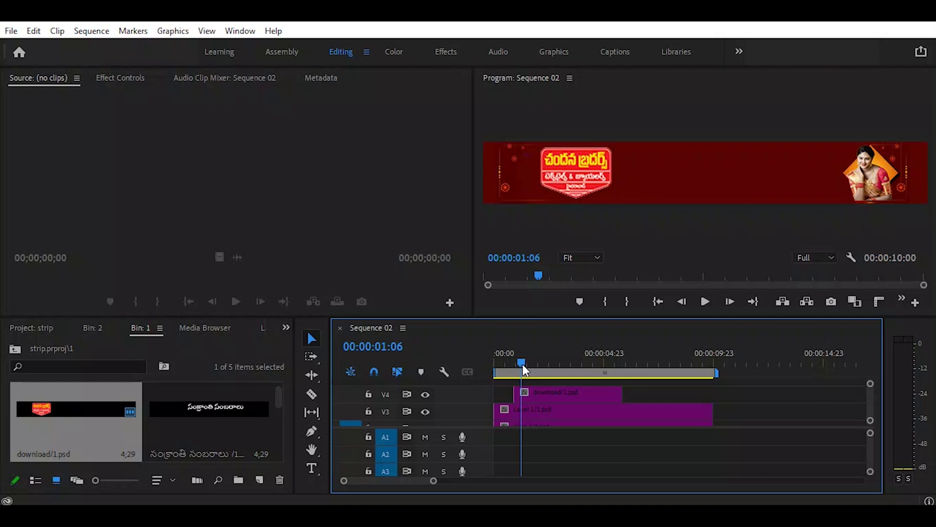
left_click(540, 390)
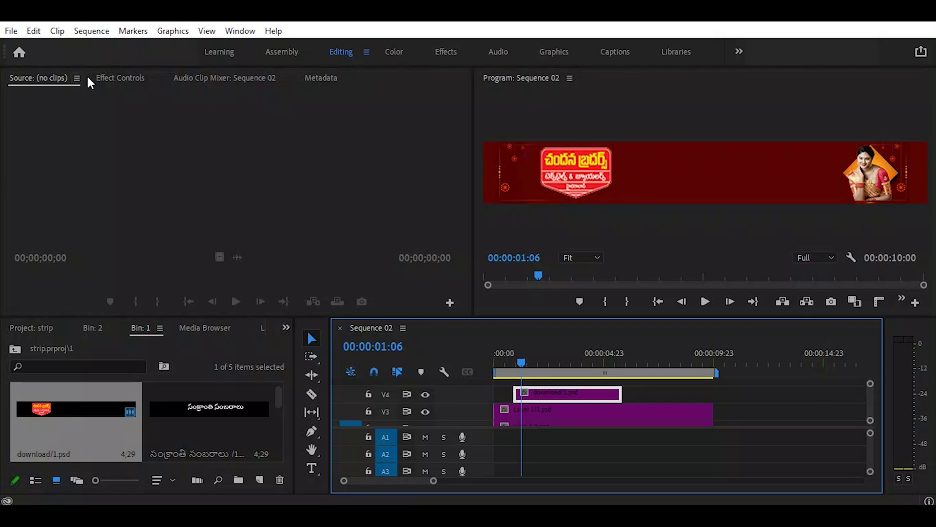
left_click(110, 79)
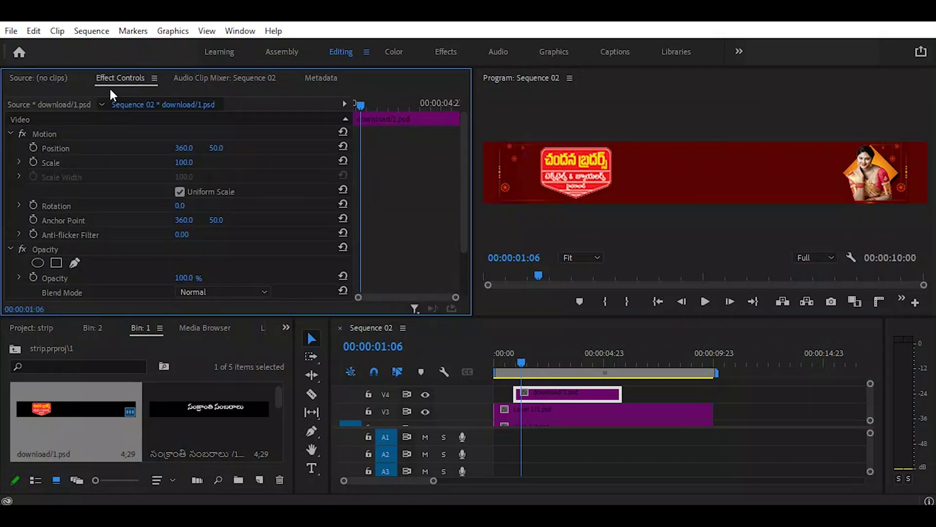
scroll(182, 221, "down", 3)
scroll(183, 228, "up", 3)
left_click_drag(521, 362, 561, 368)
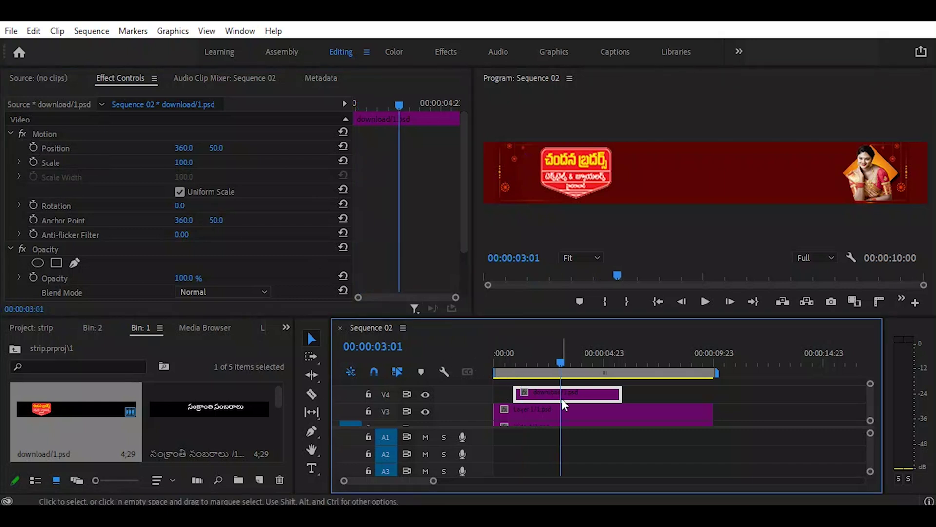
left_click(33, 147)
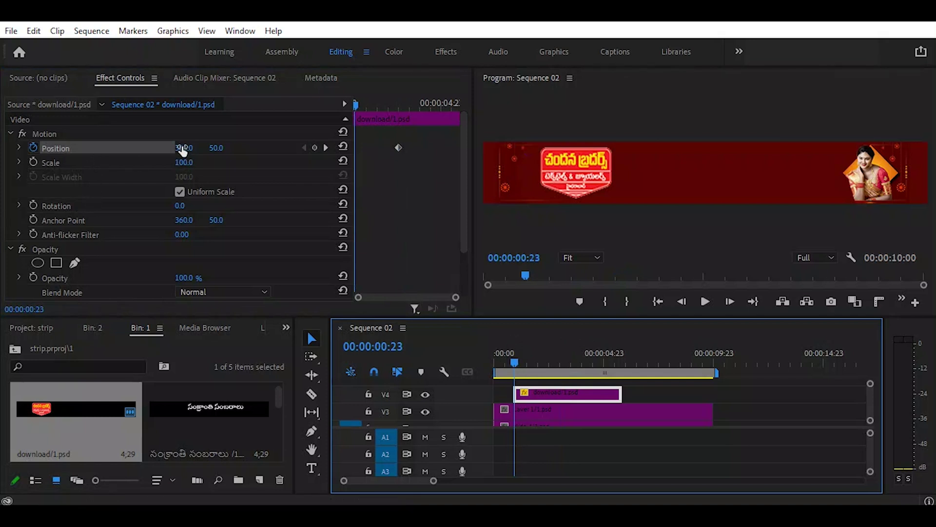
left_click_drag(183, 153, 48, 152)
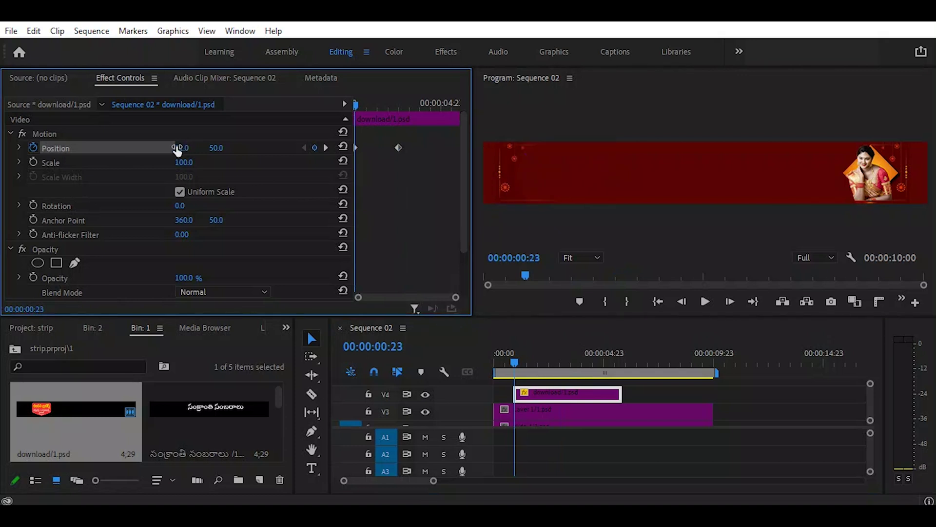
left_click_drag(356, 104, 404, 138)
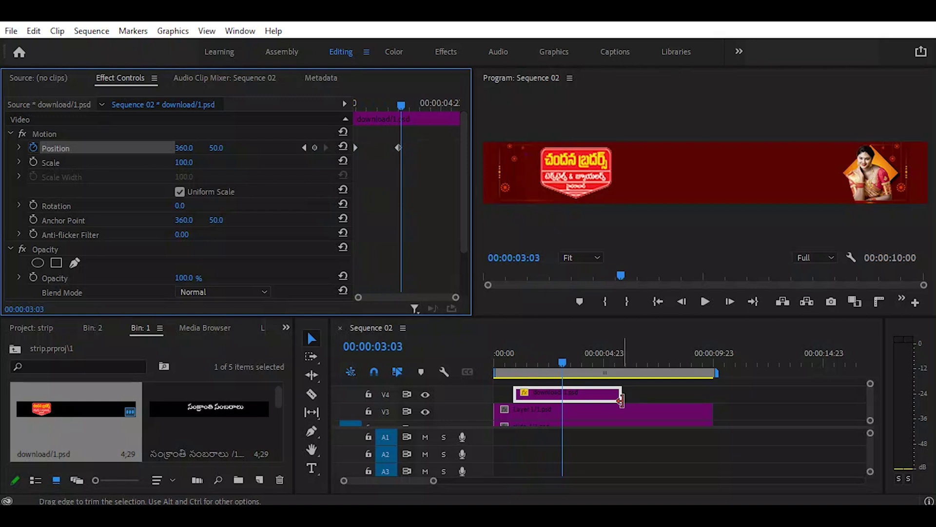
Step: Extend the download/1.psd logo clip on V4 to the end of the background clip and check the result
left_click_drag(620, 400, 713, 401)
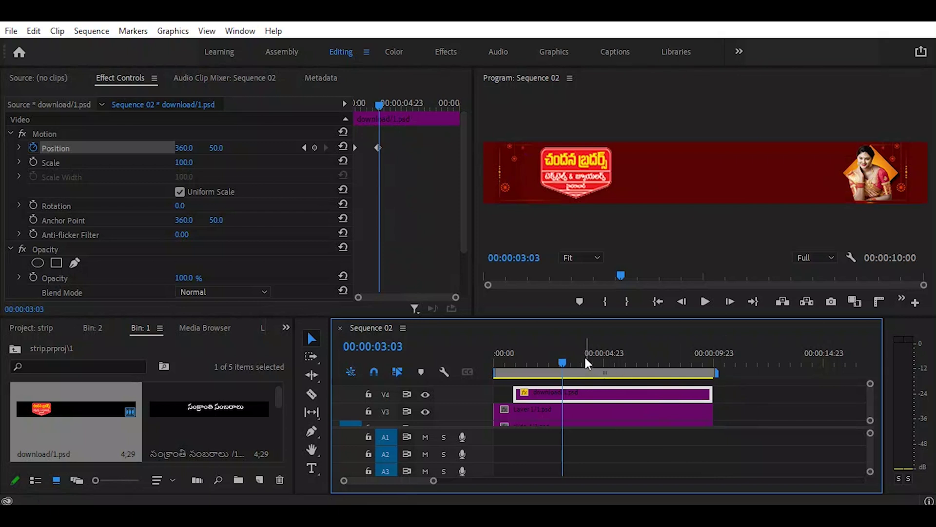
left_click_drag(563, 361, 698, 376)
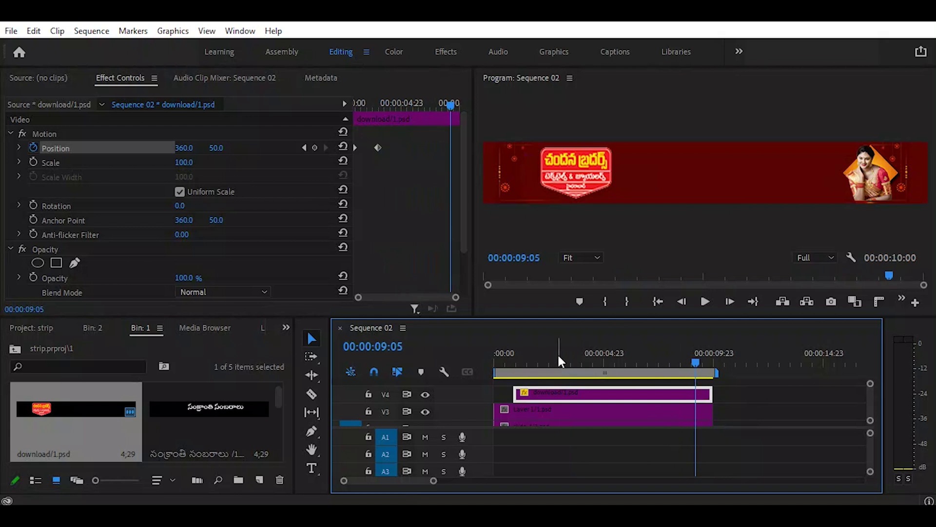
Step: Place the సంక్రాంతి సంబరాలు/1.psd title layer from bin 1 on a new track V5, starting at 00:00:03:04
left_click_drag(548, 354, 566, 373)
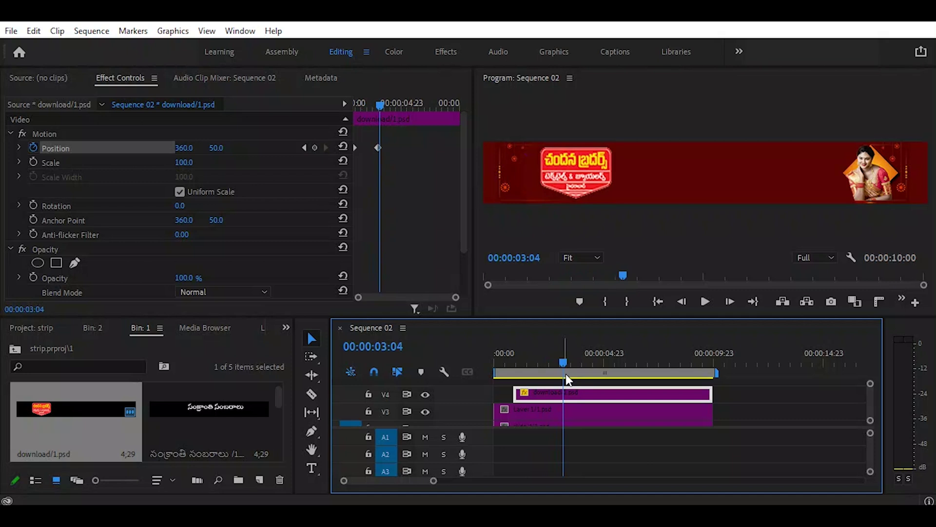
left_click(219, 410)
left_click_drag(204, 409, 568, 383)
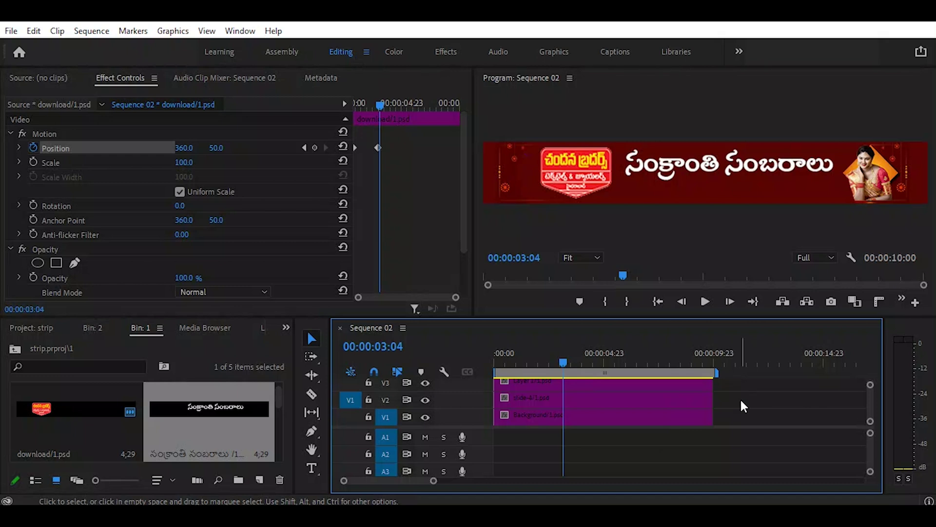
right_click(486, 394)
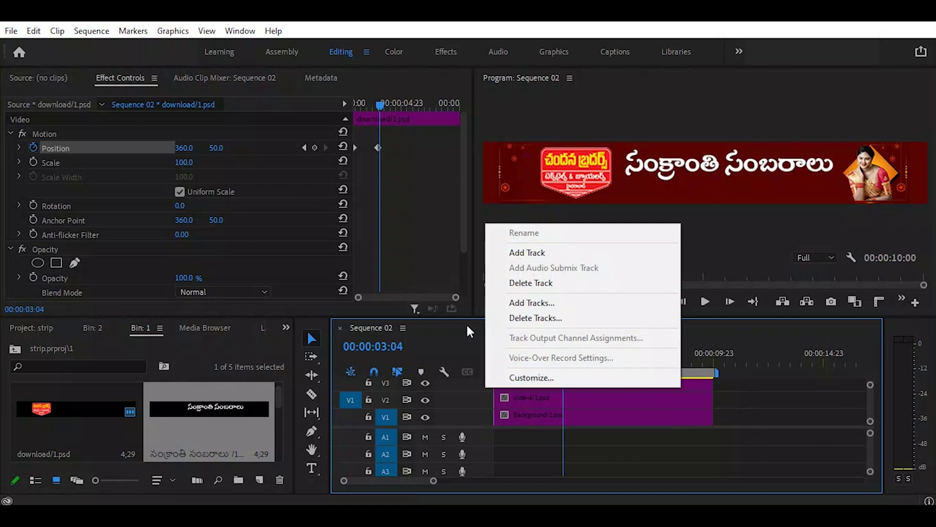
left_click(869, 406)
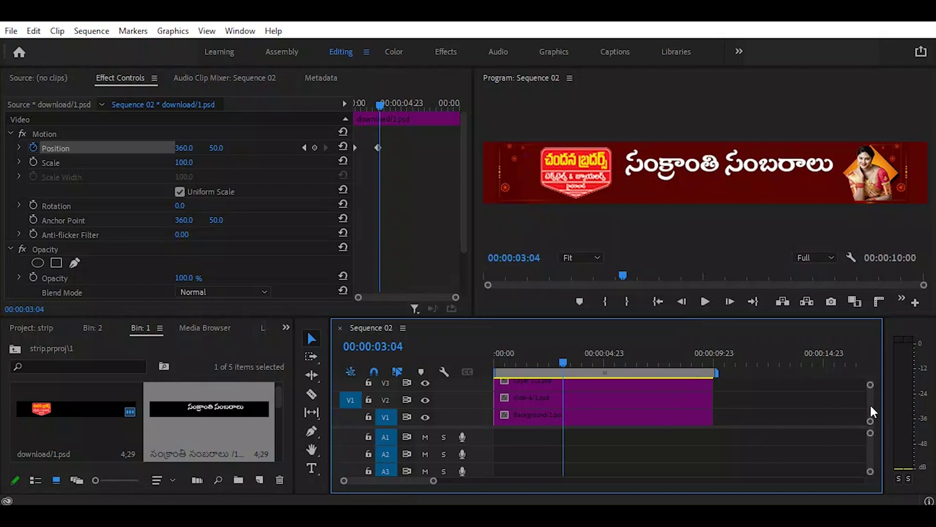
scroll(870, 400, "up", 2)
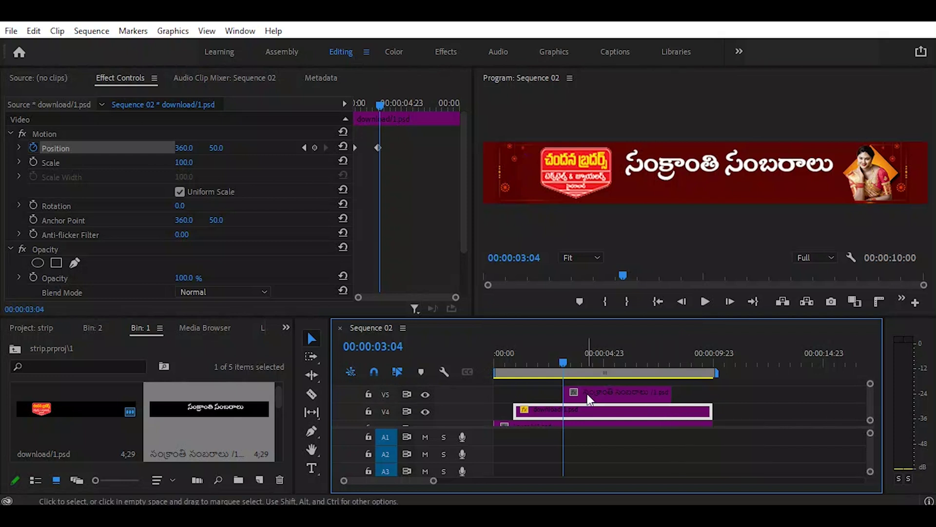
Step: Clear the effects search and expand the Page Peel group under Video Transitions
left_click(285, 327)
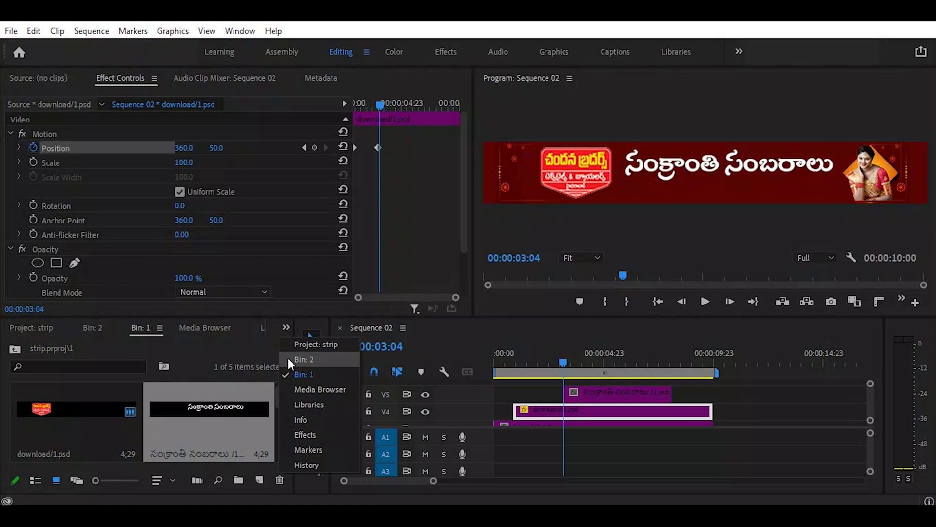
left_click(303, 437)
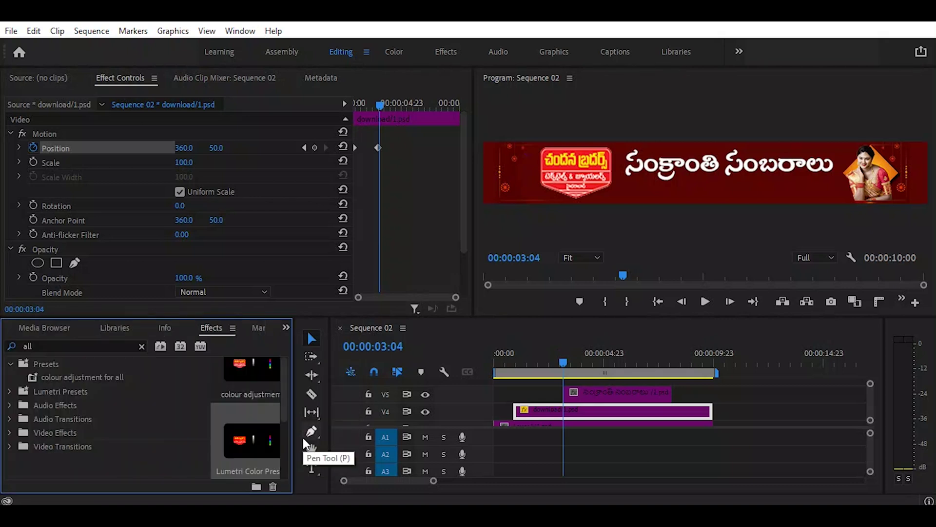
left_click(30, 346)
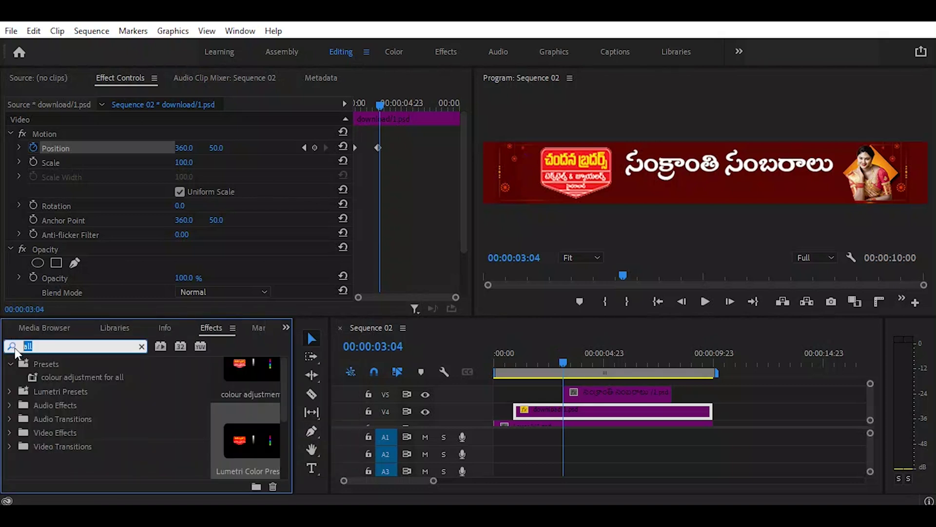
key("BackSpace")
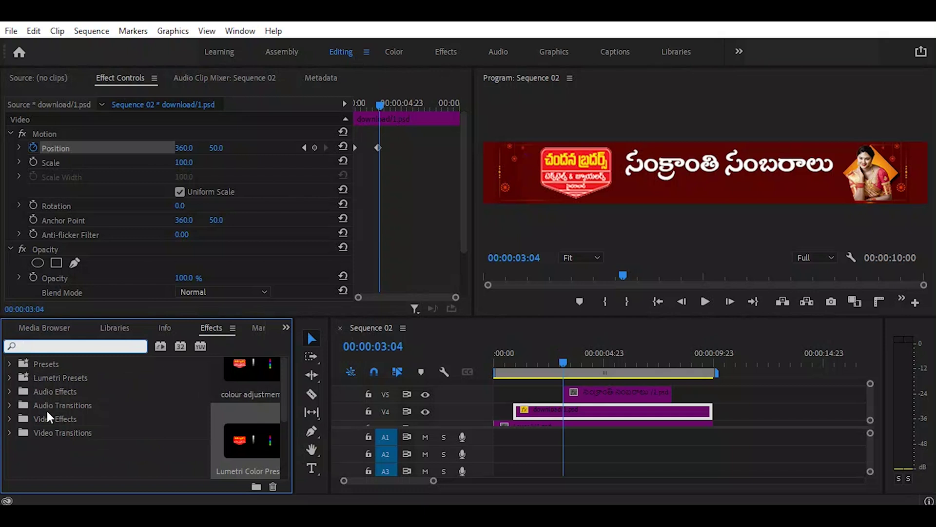
left_click(8, 430)
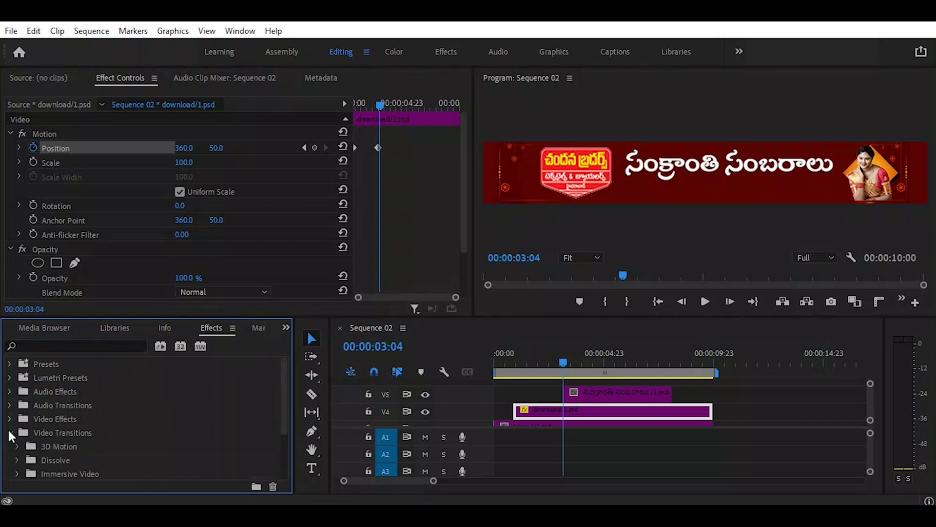
scroll(122, 400, "down", 2)
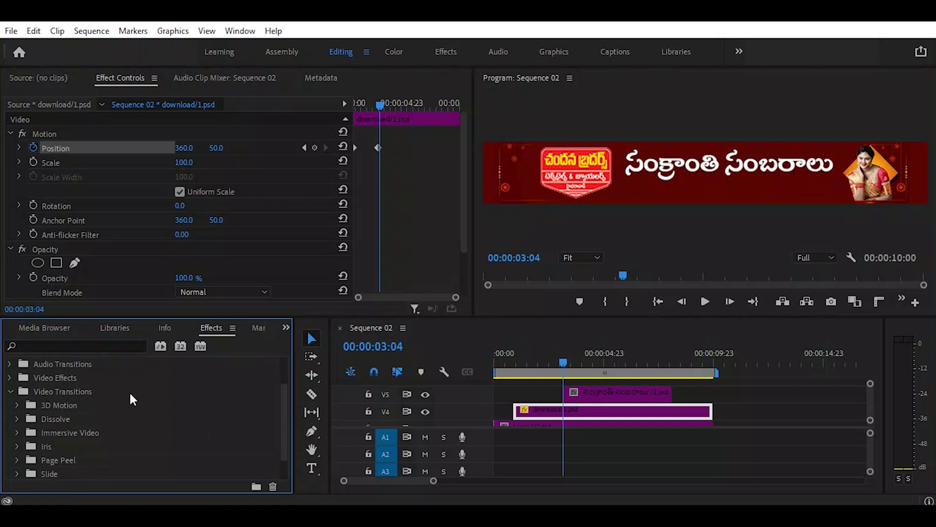
scroll(130, 391, "down", 2)
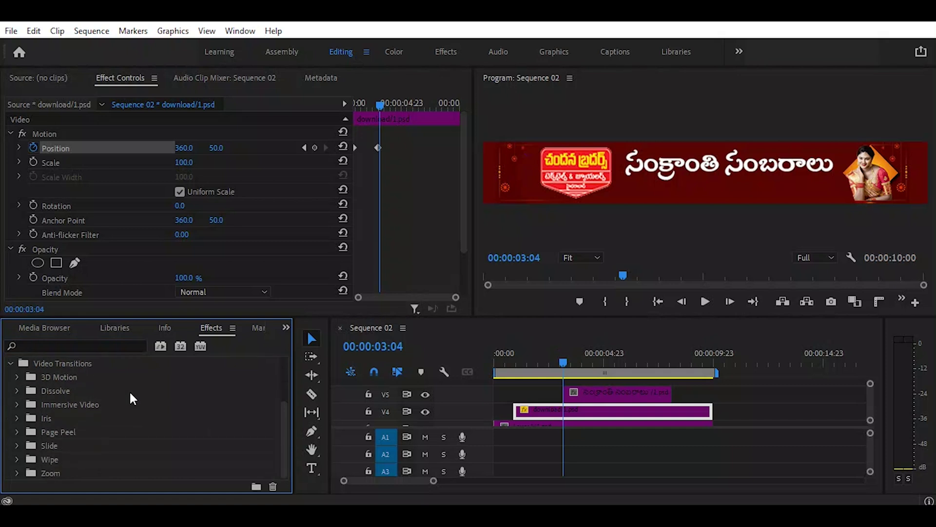
left_click(17, 432)
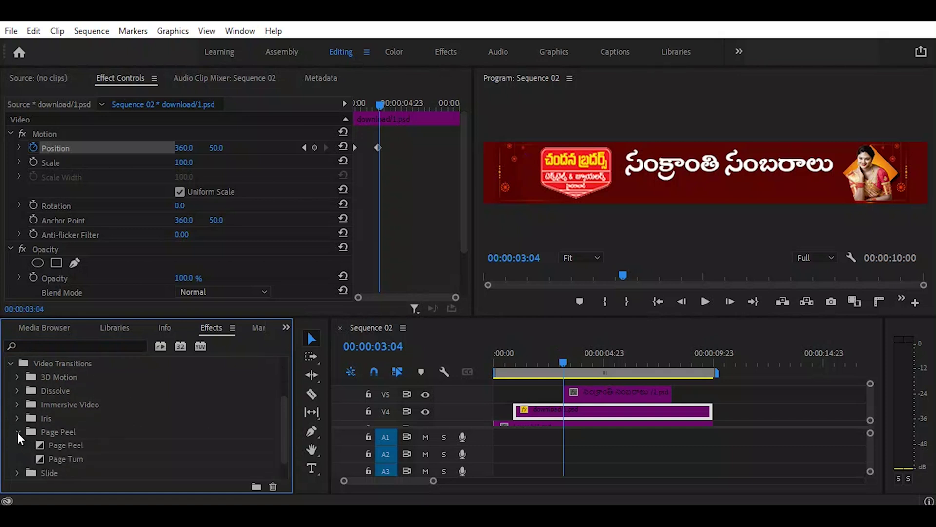
Step: Try a Page Peel transition at the start of the సంక్రాంతి సంబరాలు/1.psd title clip on V5 and preview it
left_click(57, 445)
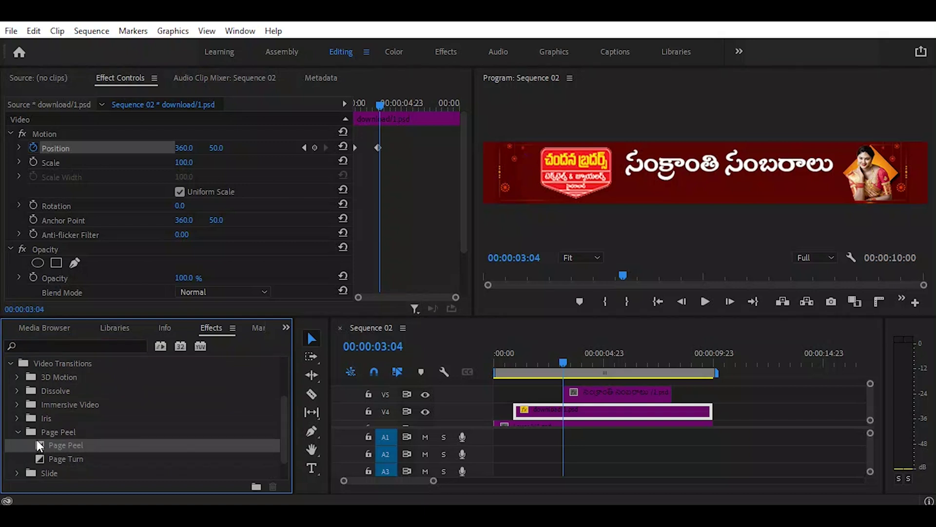
left_click_drag(36, 440, 567, 393)
left_click(565, 364)
mouse_move(564, 361)
left_mouse_down()
mouse_move(591, 370)
mouse_move(564, 365)
left_mouse_up()
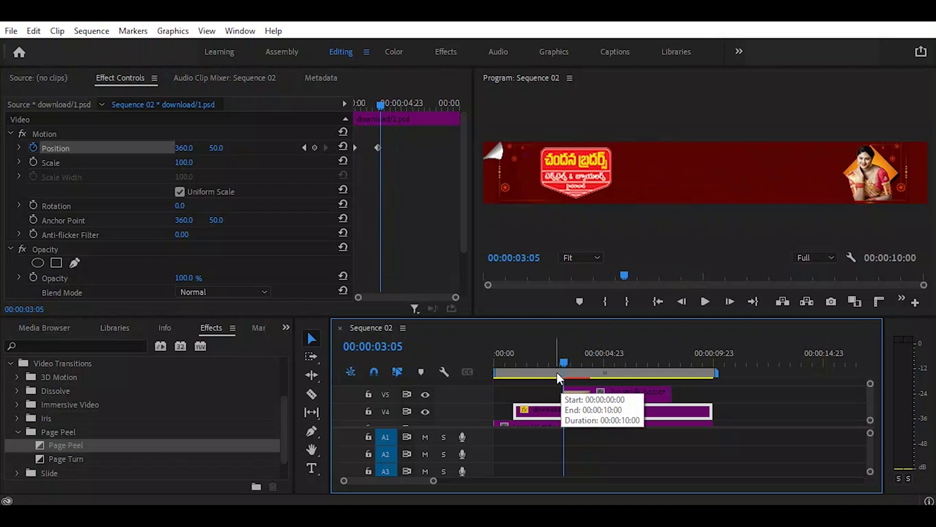
Step: Apply a Page Turn transition to the start of the title clip on V5 and preview it up to 00:00:04:08
left_click(54, 462)
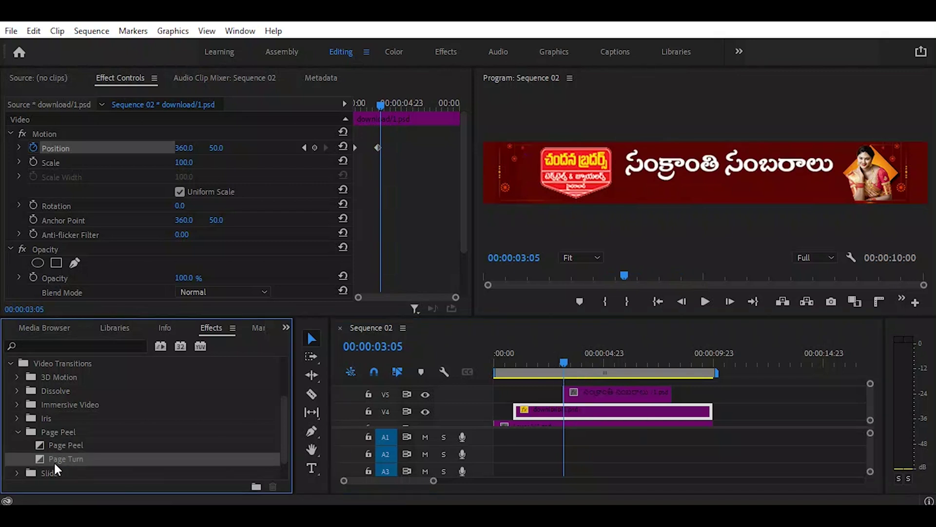
left_click_drag(62, 458, 576, 398)
left_click_drag(561, 352, 587, 386)
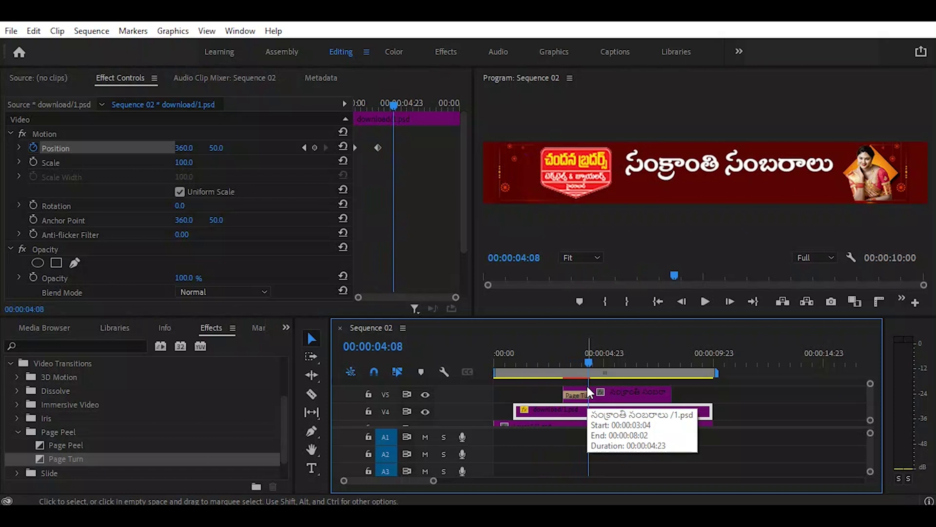
Step: Return to the strip project's root bin and open the merged 2.psd artwork in the source monitor for reference
scroll(92, 434, "down", 1)
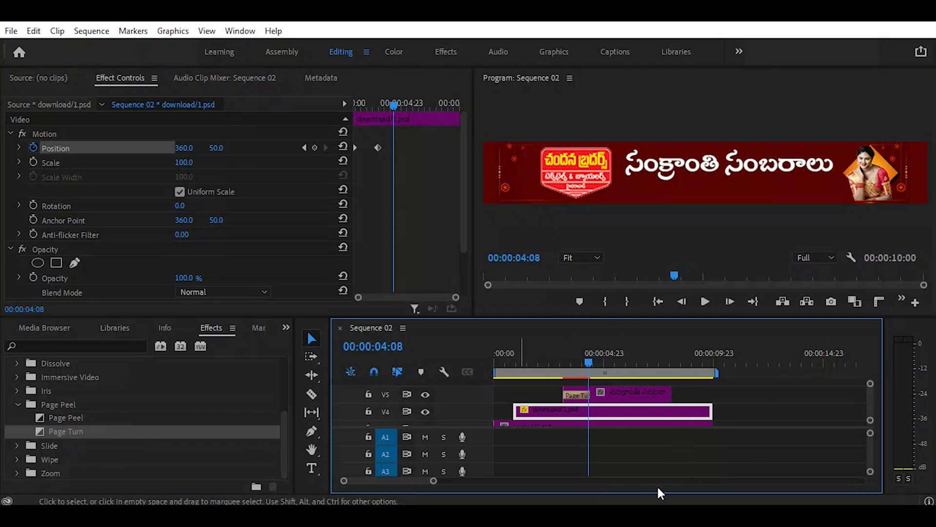
scroll(642, 408, "down", 2)
scroll(642, 404, "down", 2)
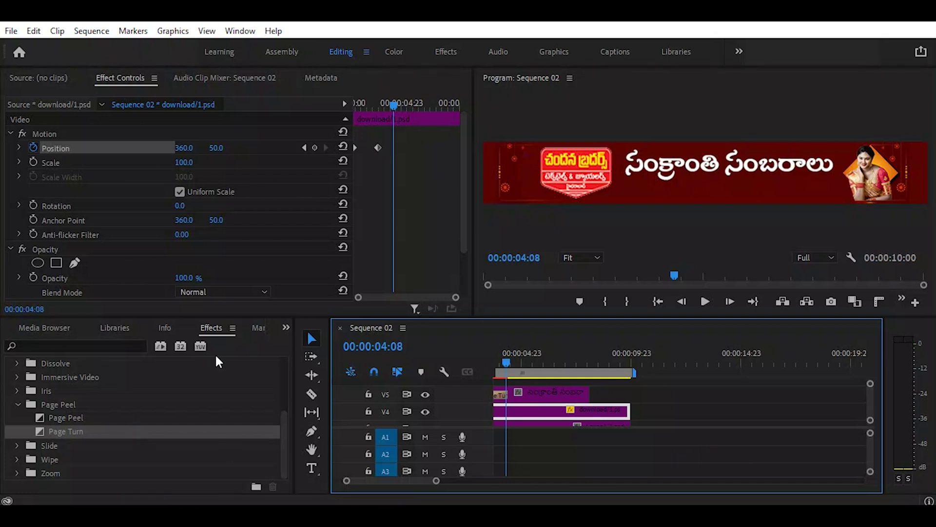
left_click_drag(282, 416, 281, 363)
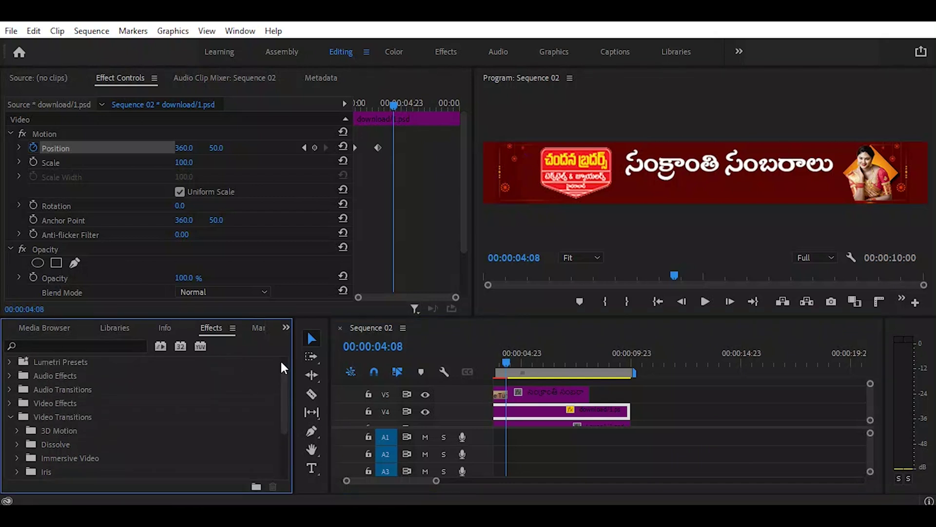
left_click(286, 327)
left_click(303, 344)
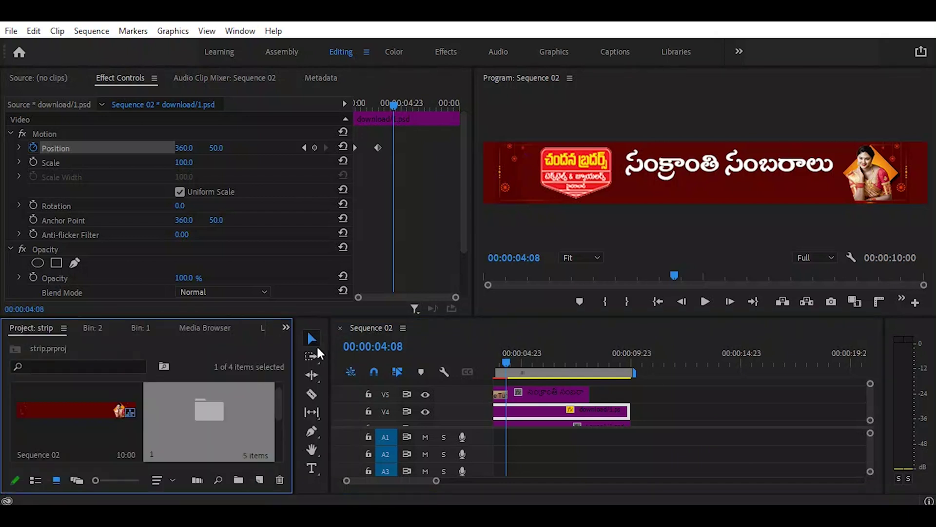
scroll(260, 436, "down", 2)
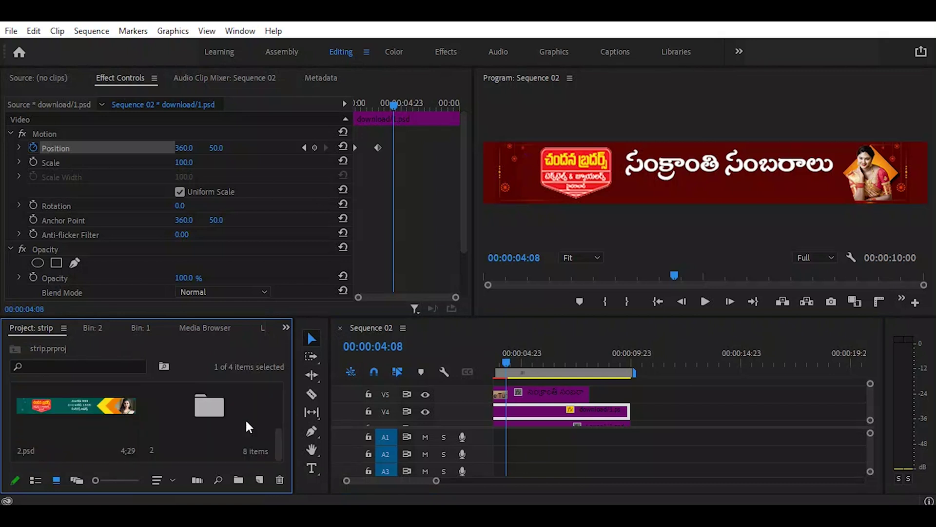
left_click(60, 407)
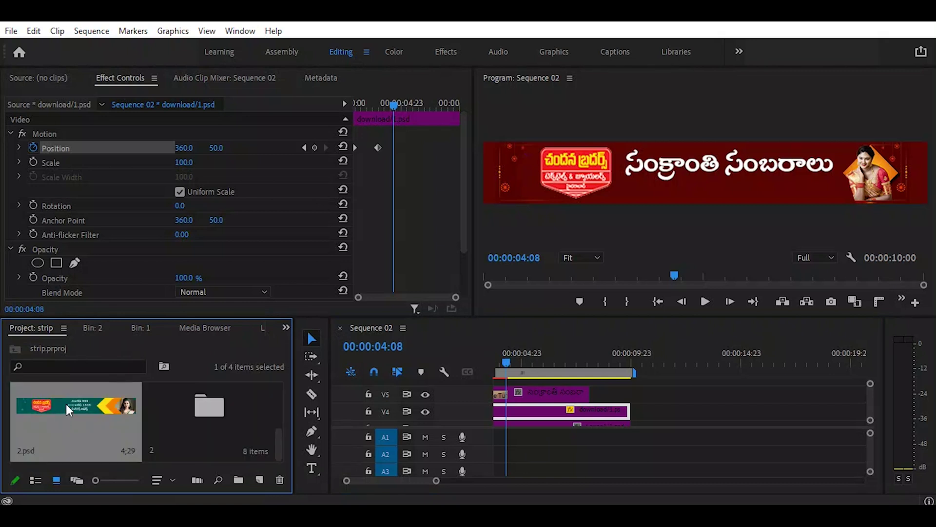
double_click(66, 404)
Step: Place the Background/2.psd layer from bin 2 on V3, directly after the existing clip
double_click(210, 408)
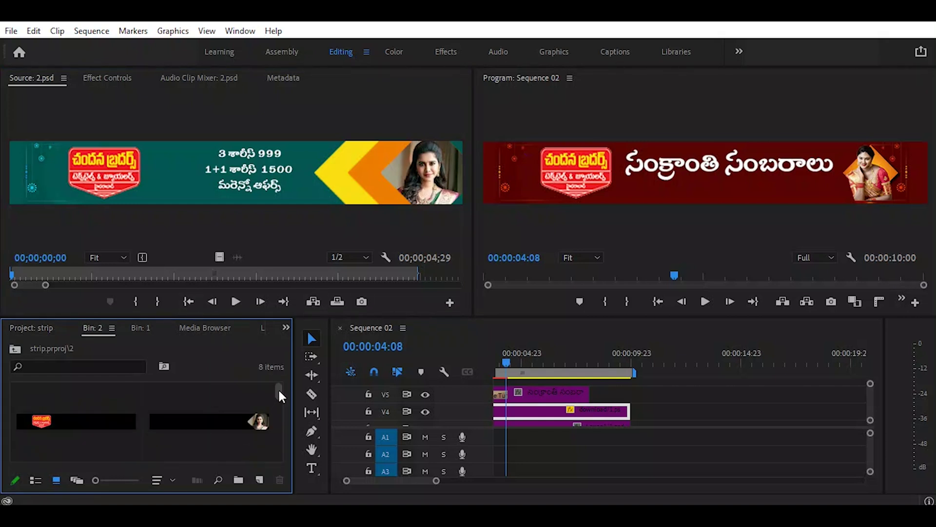
left_click_drag(280, 389, 283, 448)
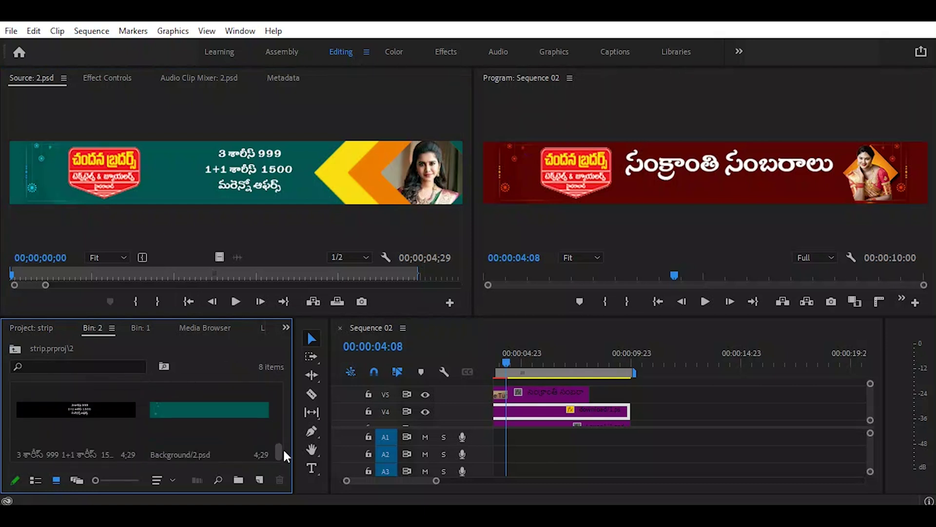
left_click(220, 414)
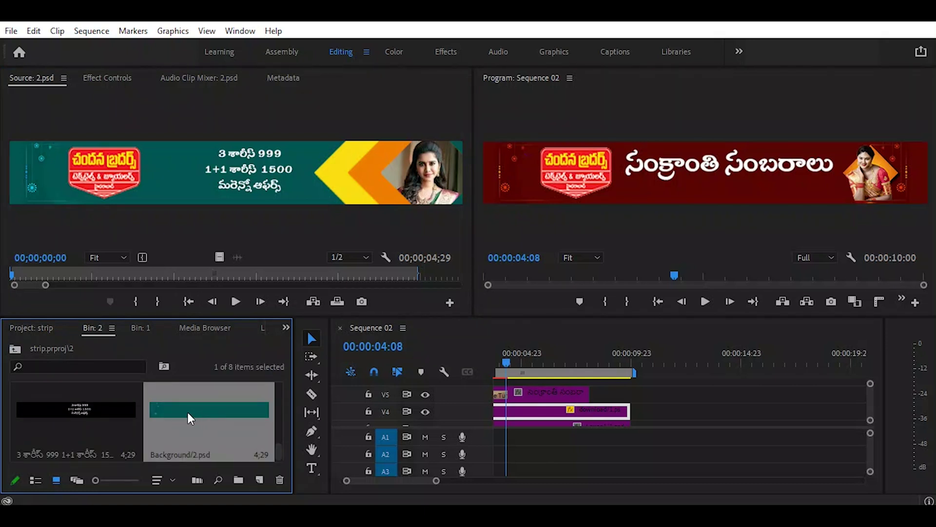
left_click_drag(189, 415, 642, 429)
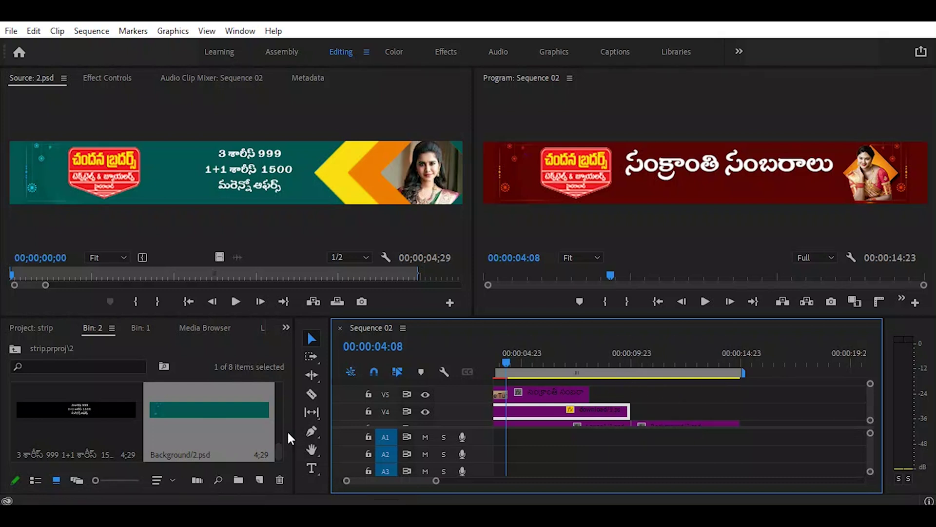
Step: Extend the title clip on V5 so it ends together with the download/1.psd logo clip on V4
left_click_drag(278, 454, 282, 438)
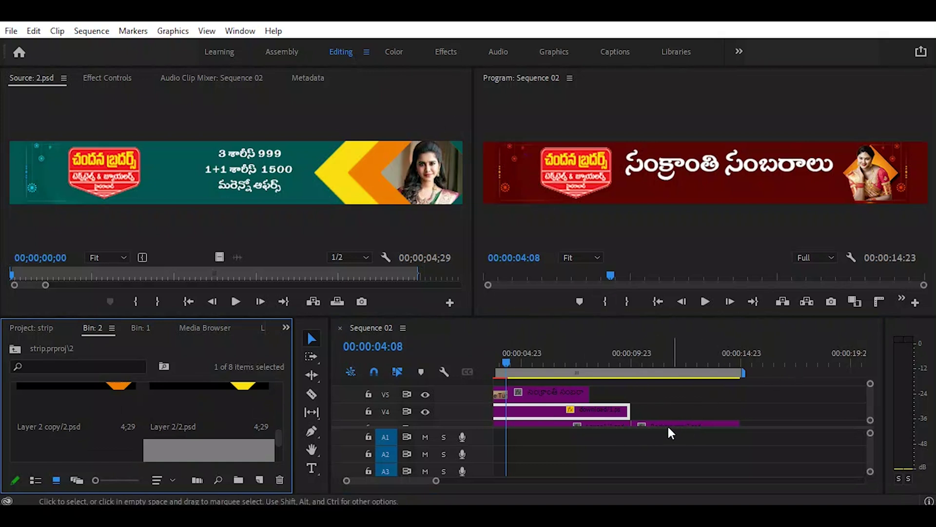
left_click_drag(634, 412, 619, 412)
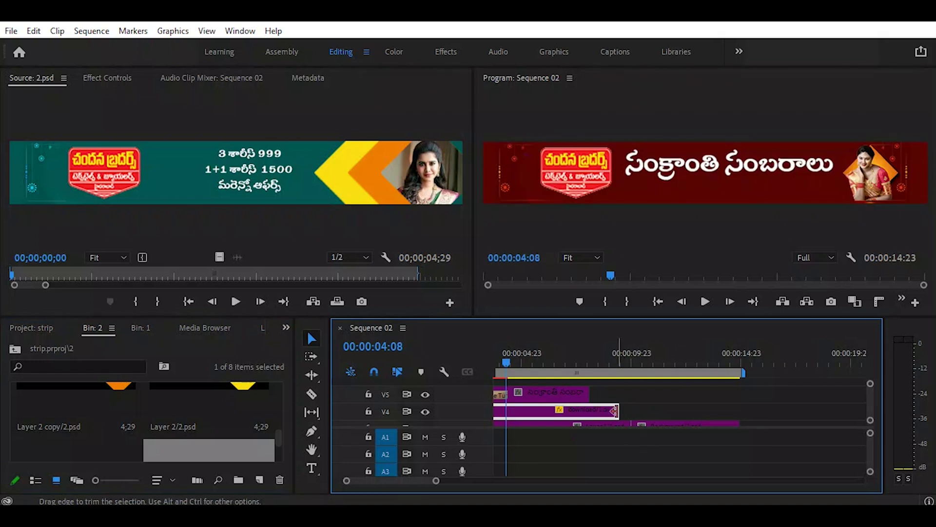
left_click_drag(588, 394, 630, 411)
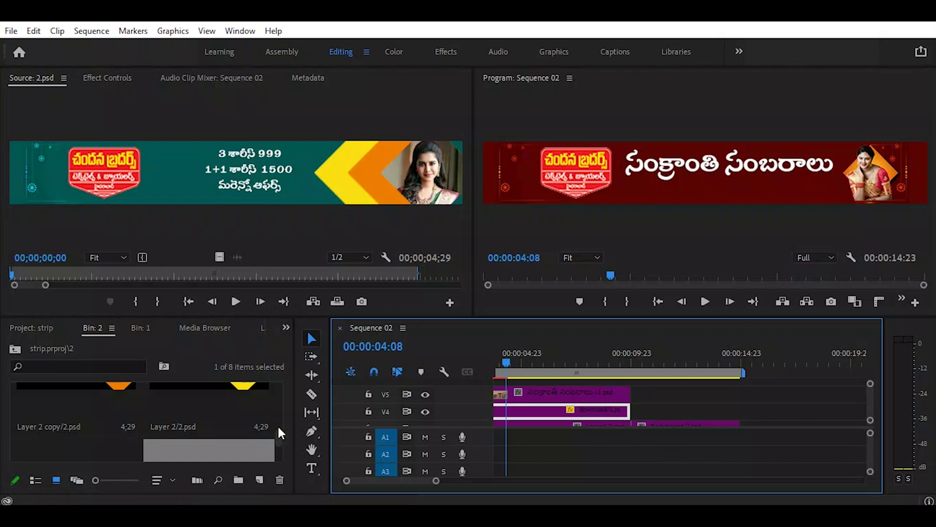
Step: Apply a Page Peel transition at the cut before the Background/2.psd clip on V3 and preview it up to 00:00:11:02
left_click(285, 328)
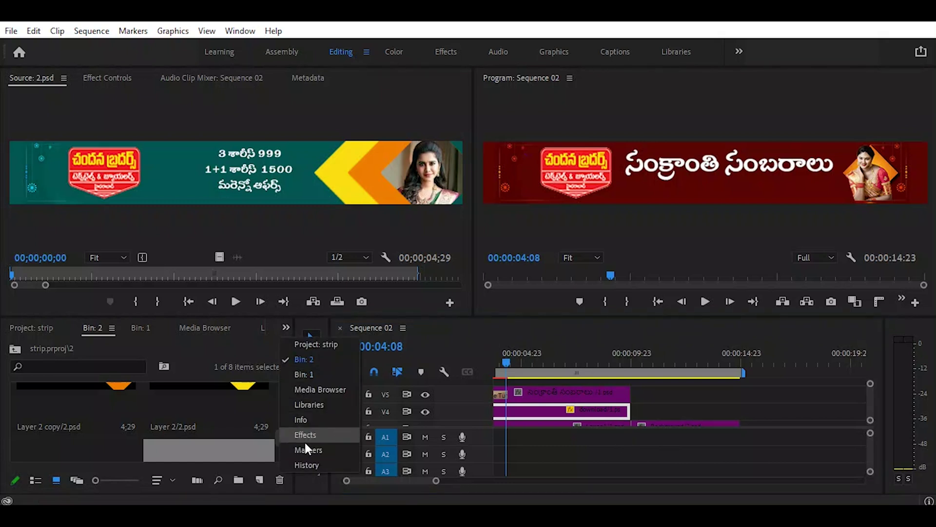
left_click(305, 435)
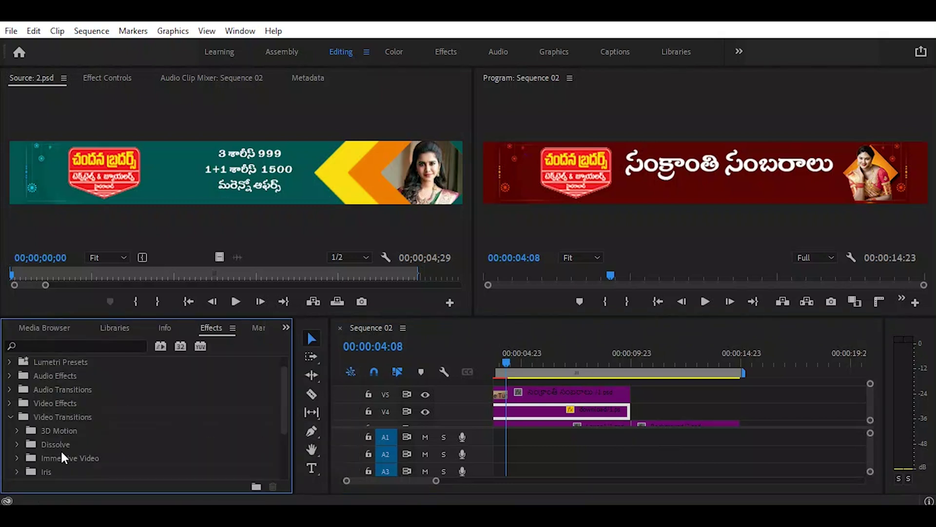
scroll(62, 456, "down", 1)
left_click_drag(60, 453, 631, 425)
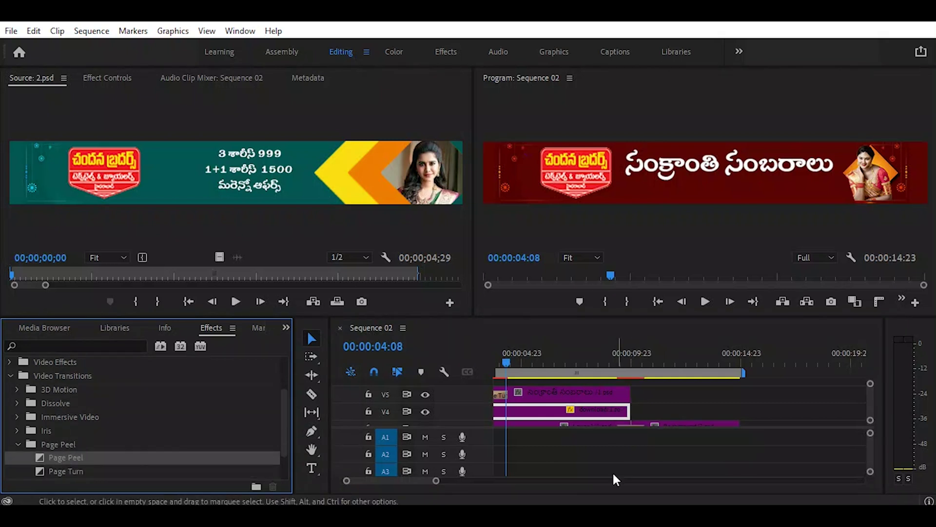
left_click(613, 355)
left_click_drag(614, 353, 657, 367)
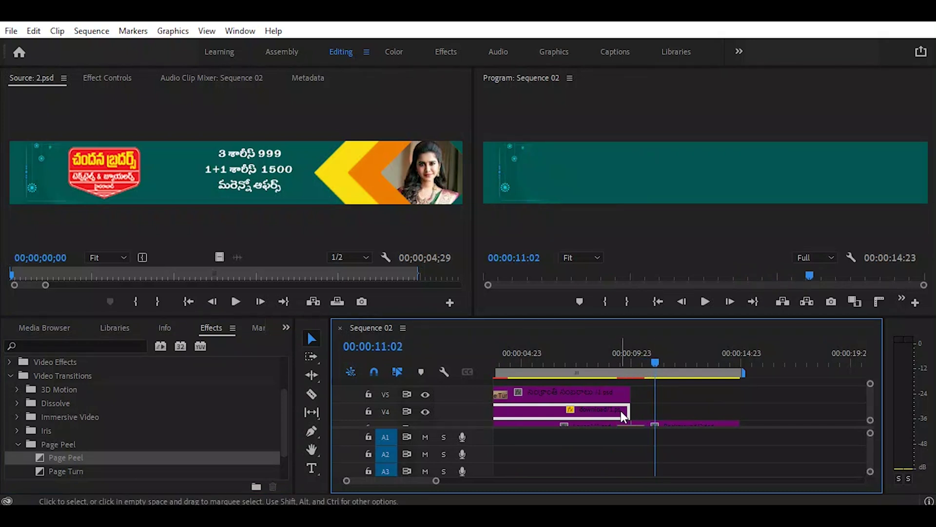
Step: Try extending the download/1.psd logo clip on V4 over the Background/2.psd section to 00:00:15:07 and check the result
left_click_drag(630, 411, 745, 411)
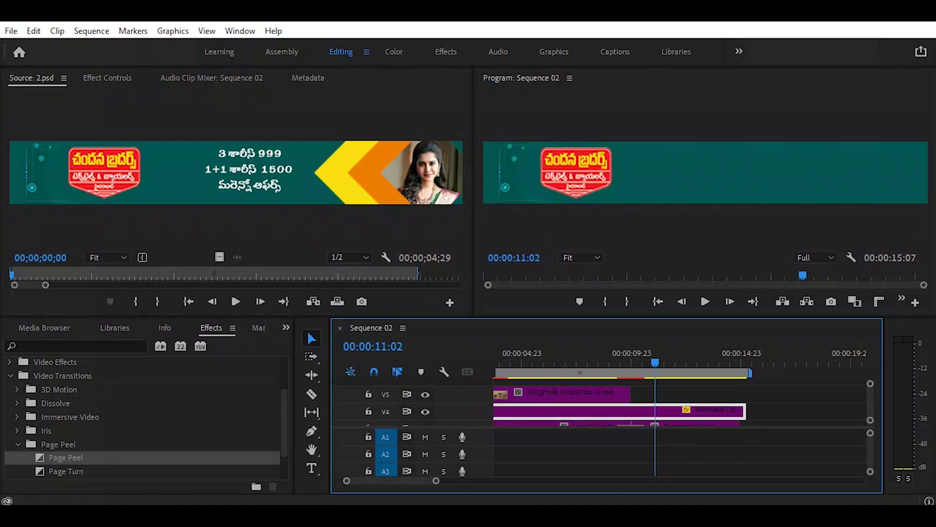
left_click_drag(655, 362, 575, 381)
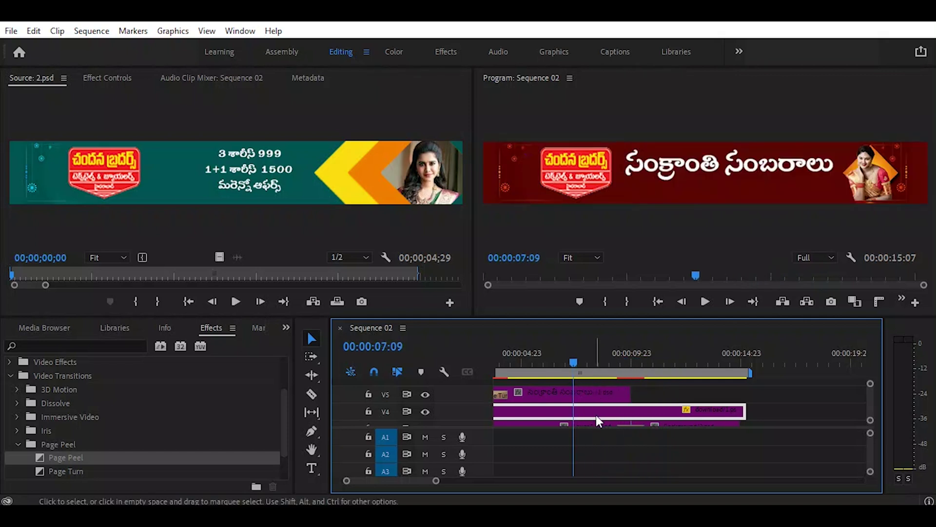
Step: Split the logo clip on V4 at the end of the title clip and delete the pieces after the cut
key("c")
left_click(631, 411)
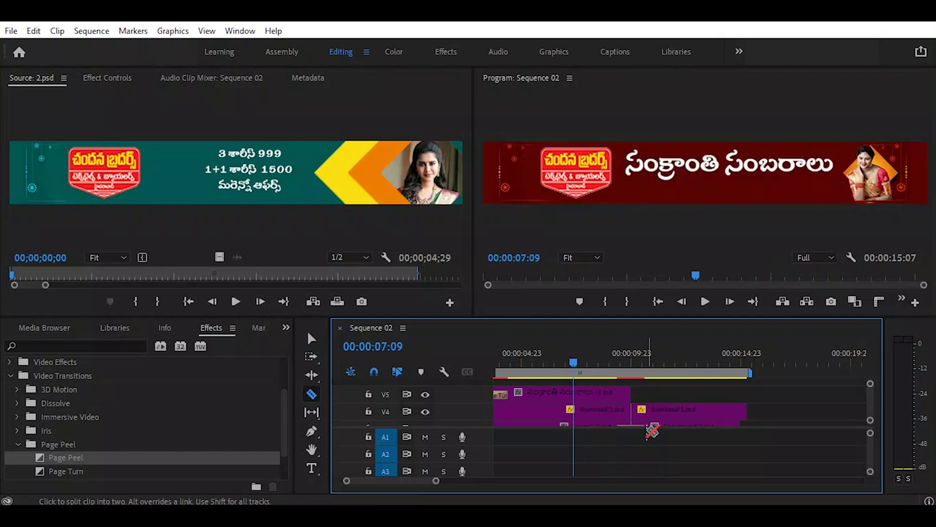
key("v")
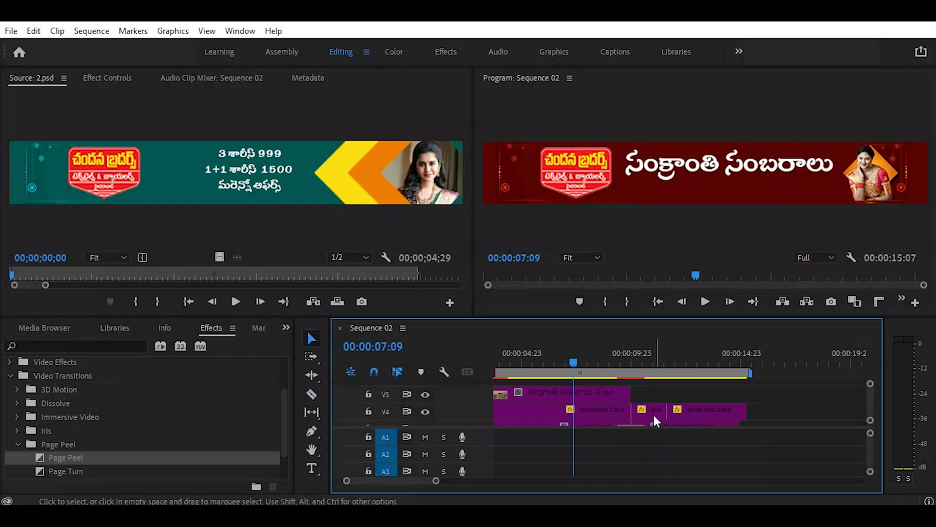
left_click(657, 411)
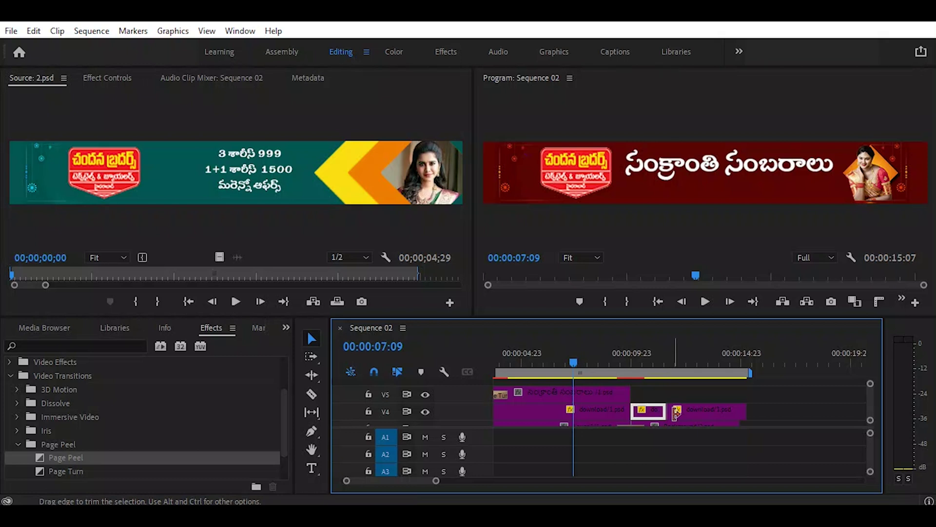
key("Delete")
left_click(691, 410)
key("Delete")
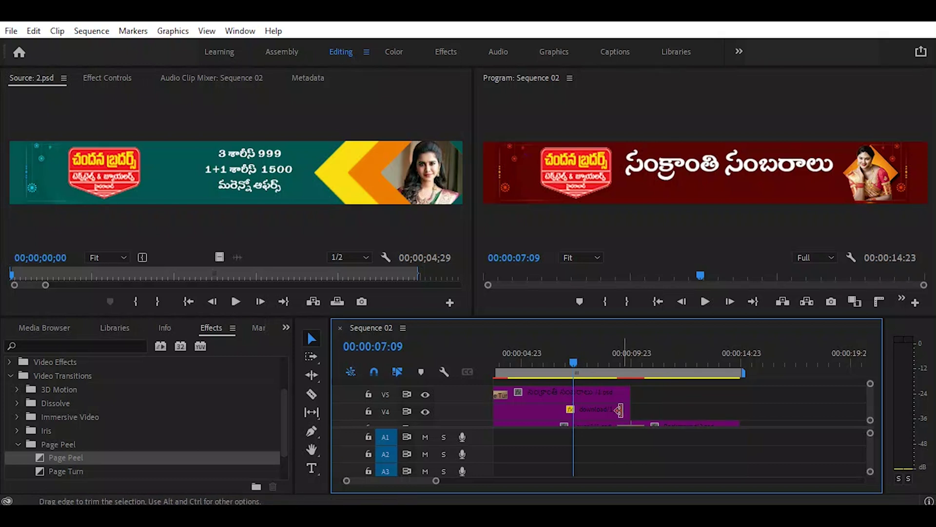
Step: Duplicate the download/1.psd logo clip on V4 over the Background/2.psd section, and trim the title and original logo clips to end at 00:00:09:09
left_click(527, 407)
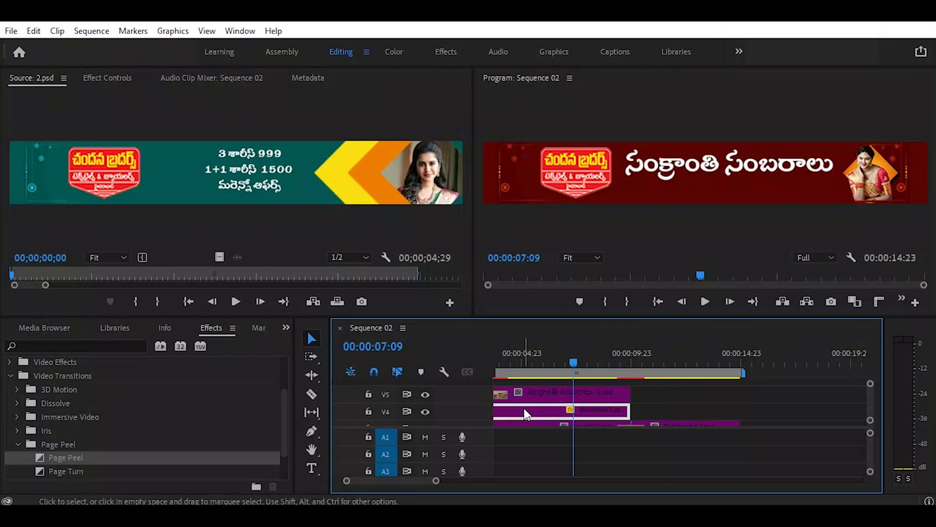
left_click_drag(523, 408, 737, 418)
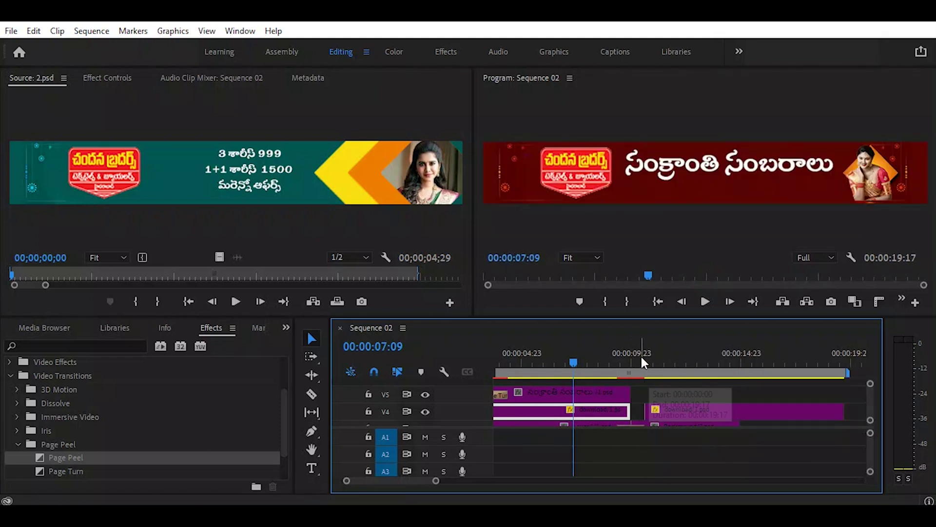
left_click(607, 359)
left_click_drag(609, 361, 618, 394)
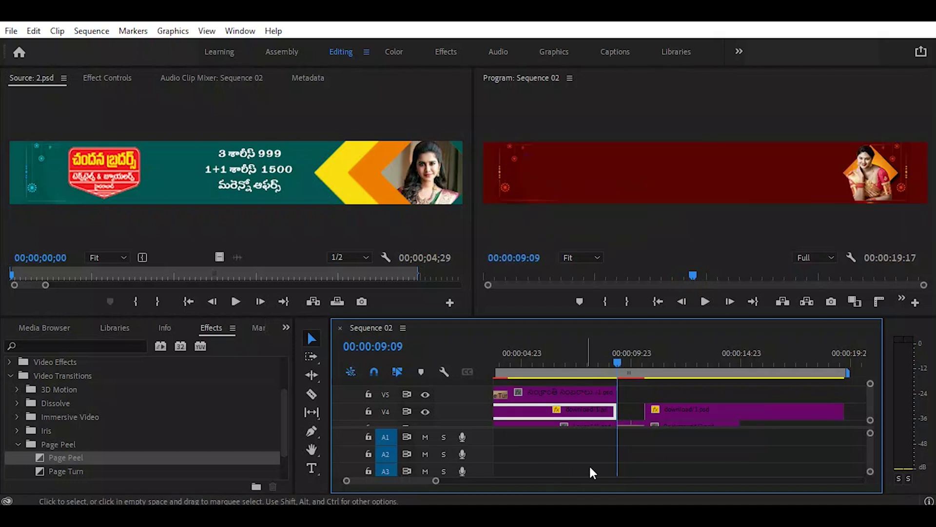
Step: Preview the duplicated logo up to 00:00:14:11 and extend the Background/2.psd clip on V3 to 00:00:20:00
left_click_drag(618, 358, 705, 396)
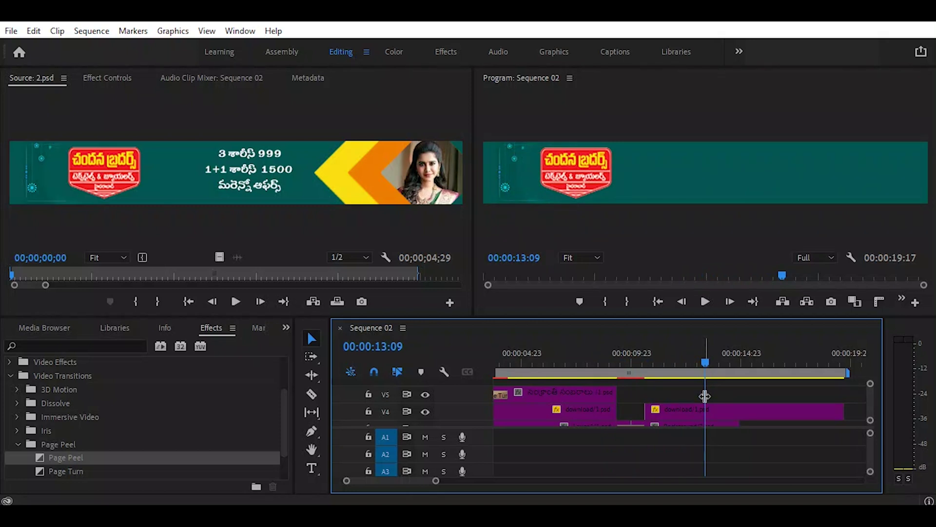
left_click_drag(702, 356, 731, 364)
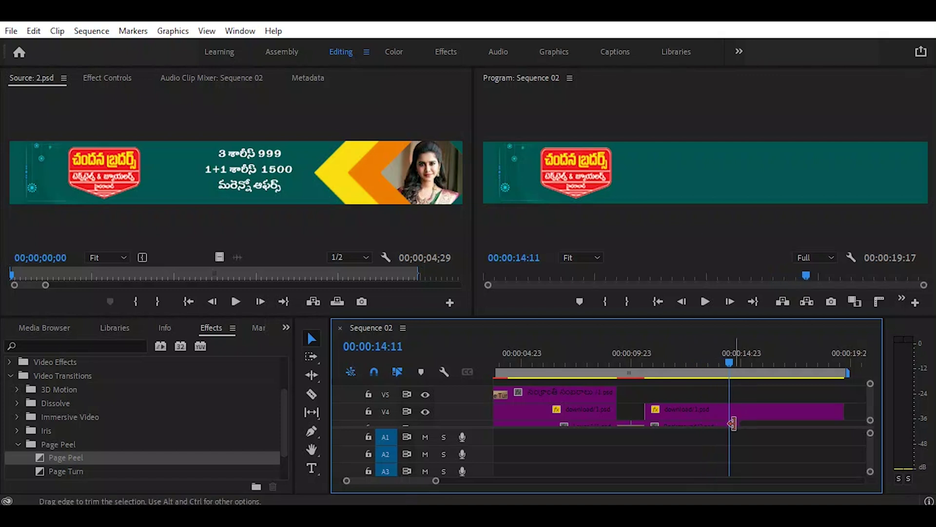
left_click_drag(734, 423, 842, 430)
scroll(717, 379, "down", 5)
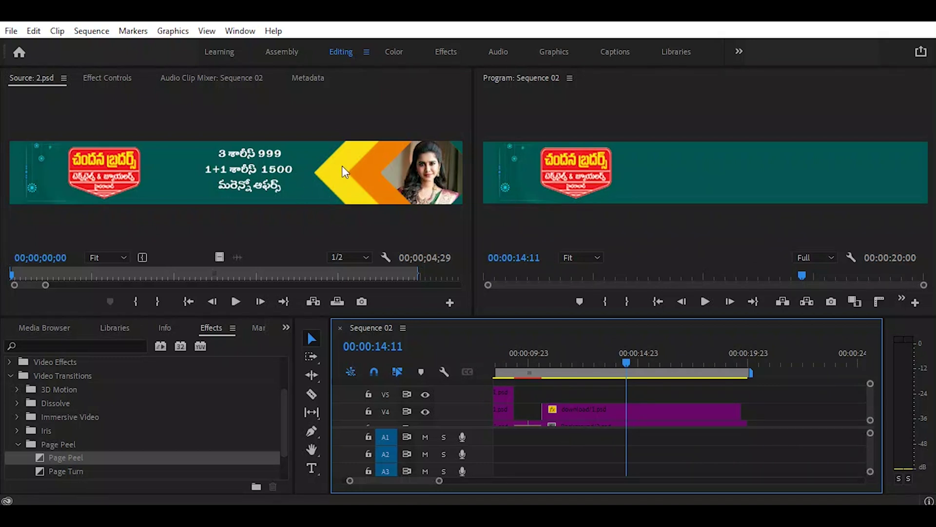
Step: Find the yellow hexagon Layer 2/2.psd in bin 2 and place it on V5 above the duplicated logo clip
left_click(286, 331)
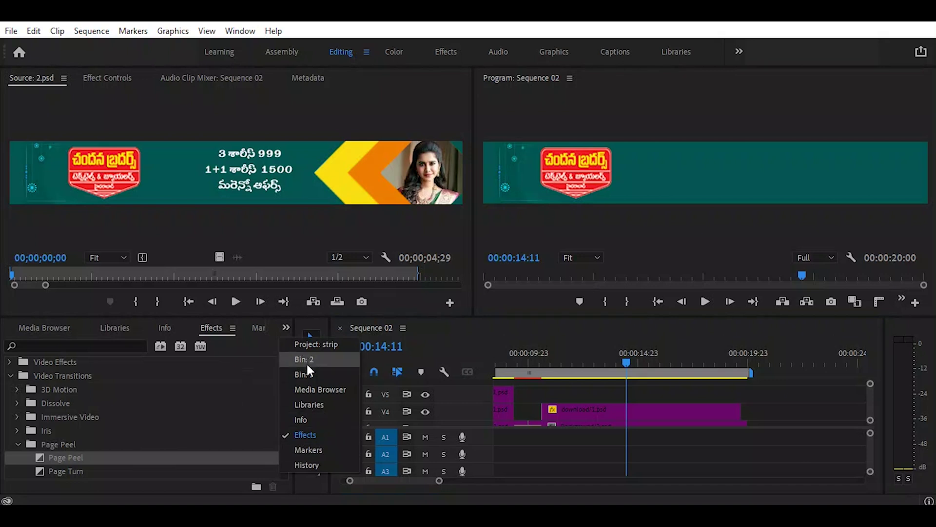
left_click(309, 345)
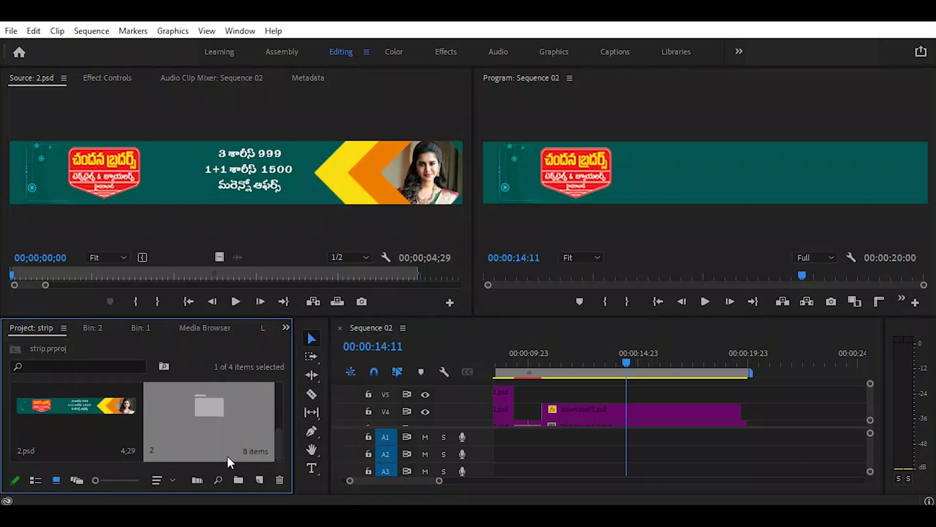
double_click(236, 410)
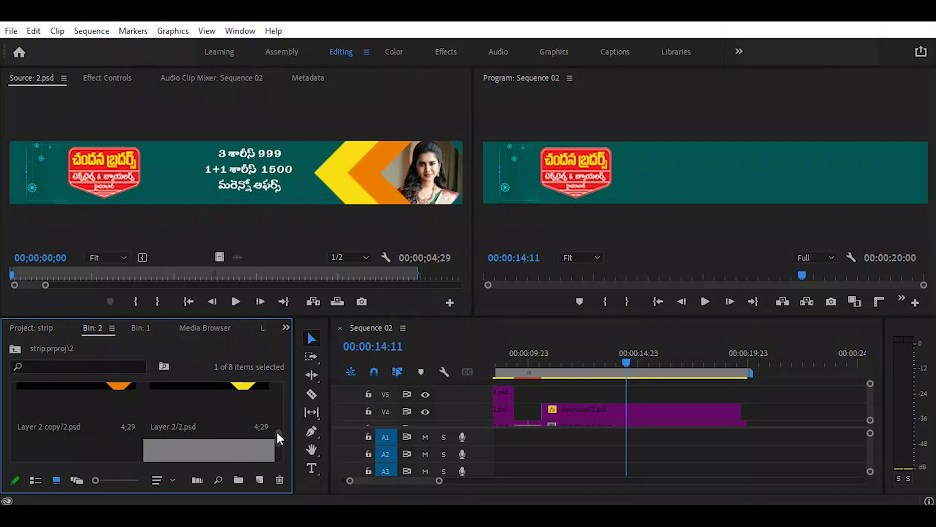
left_click_drag(276, 430, 277, 422)
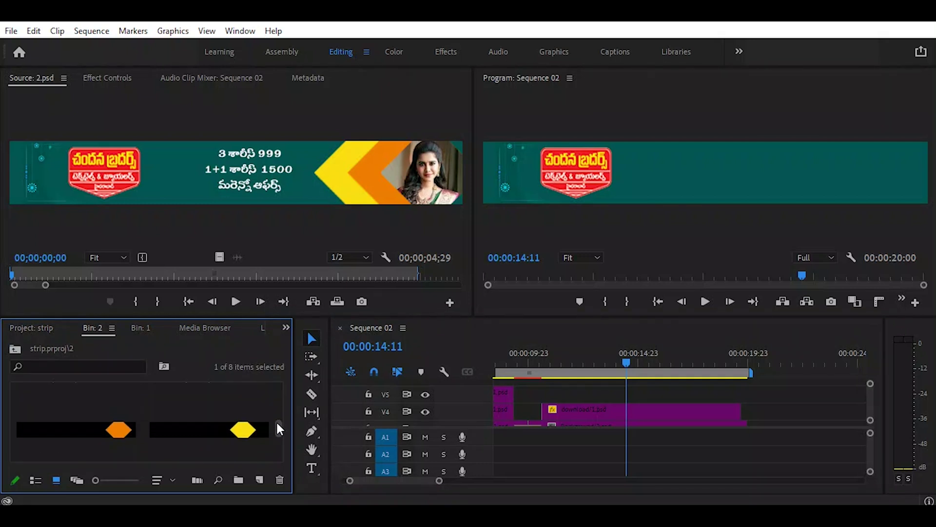
double_click(246, 426)
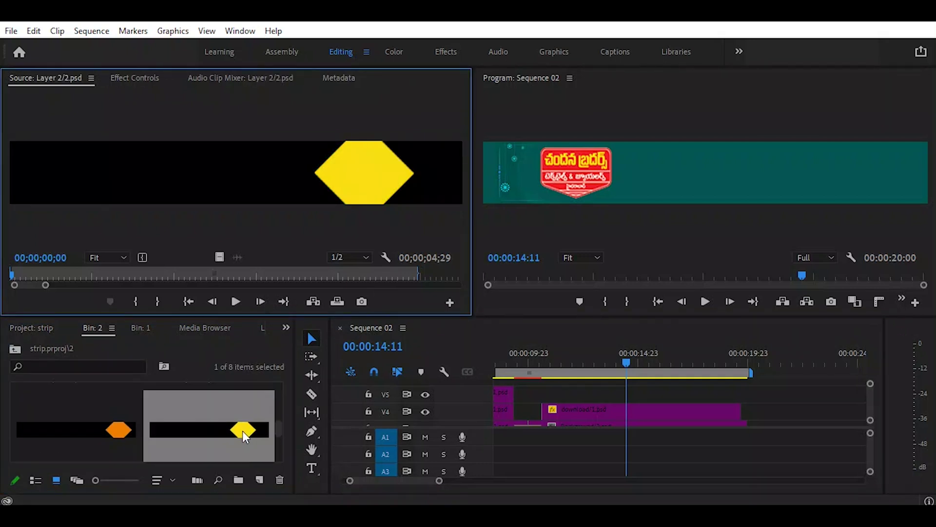
left_click_drag(243, 431, 568, 395)
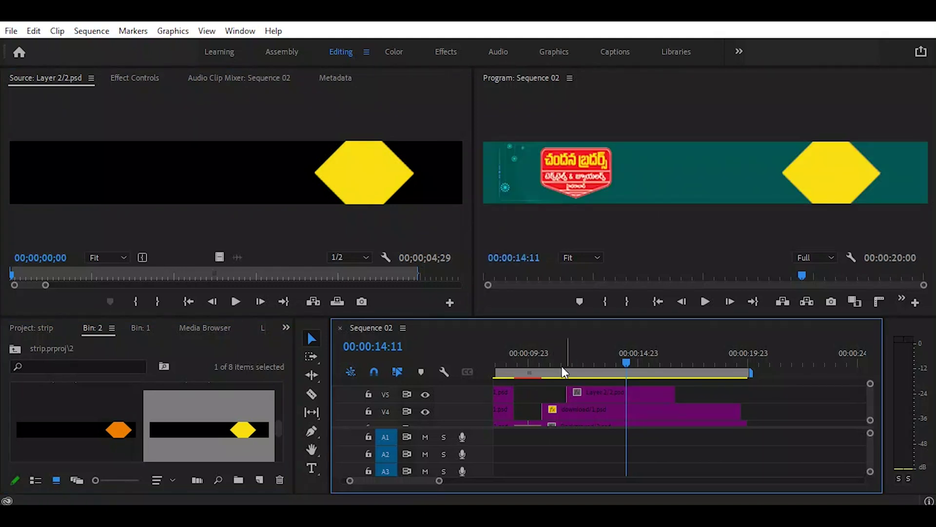
Step: Display the Layer 2/2.psd clip's effect settings and move the clip on V5 to start at 00:00:12:20
mouse_move(566, 365)
left_mouse_down()
mouse_move(595, 370)
mouse_move(569, 370)
mouse_move(578, 373)
left_mouse_up()
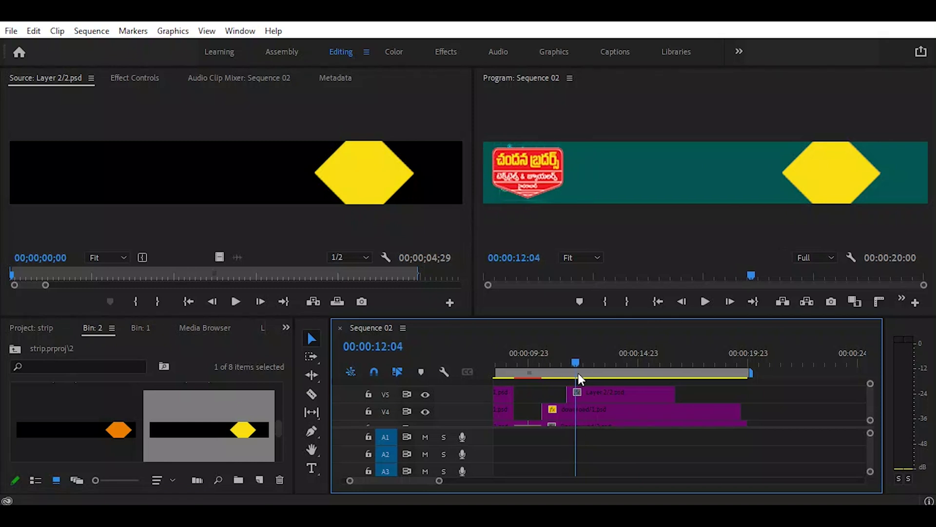
left_click(594, 391)
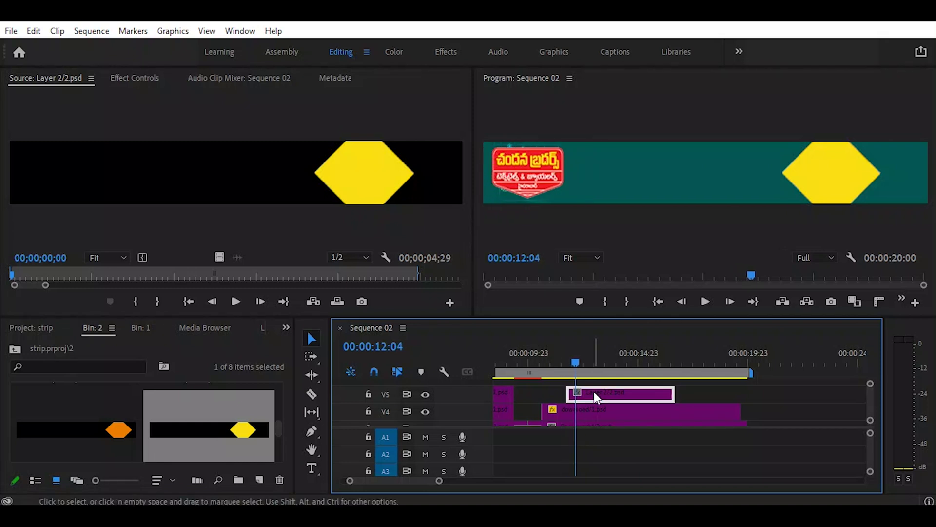
left_click(132, 79)
scroll(171, 248, "down", 3)
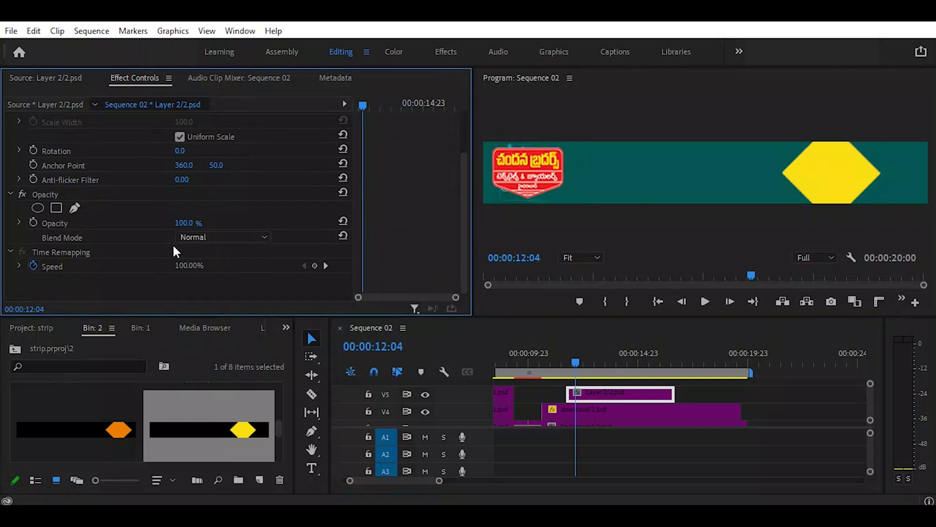
scroll(175, 251, "up", 3)
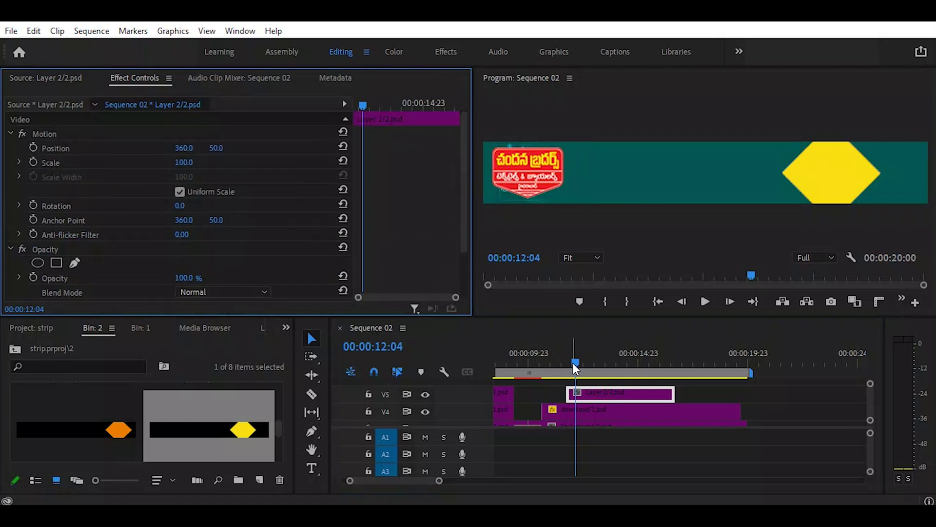
left_click_drag(576, 363, 610, 399)
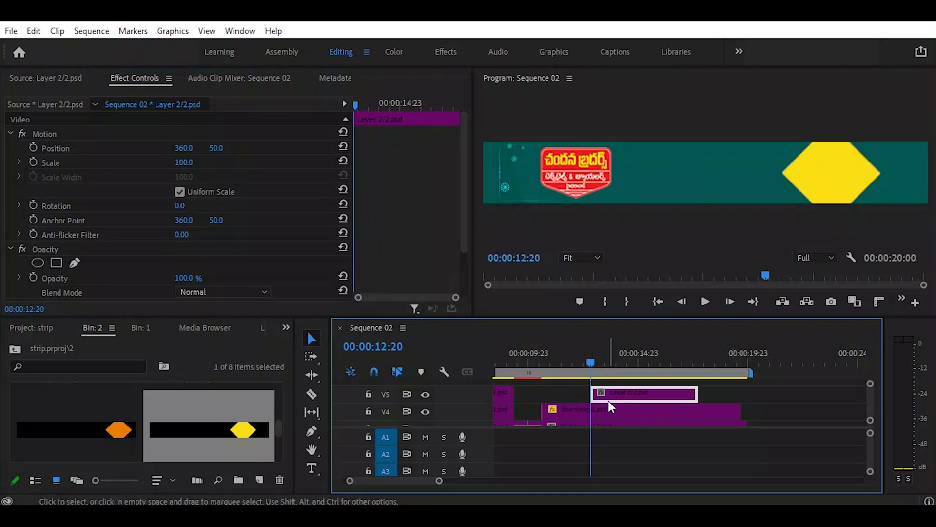
Step: Keyframe the Layer 2/2.psd clip's Position at 360, 50 at 00:00:13:12 and 615, 50 at 00:00:12:22, and preview the slide-in
left_click(579, 363)
left_click_drag(579, 363, 594, 368)
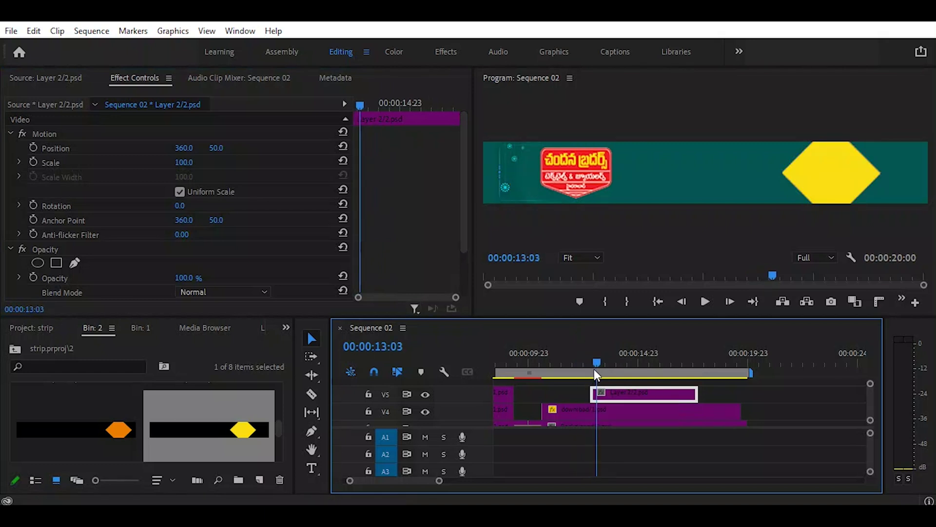
left_click_drag(595, 370, 603, 377)
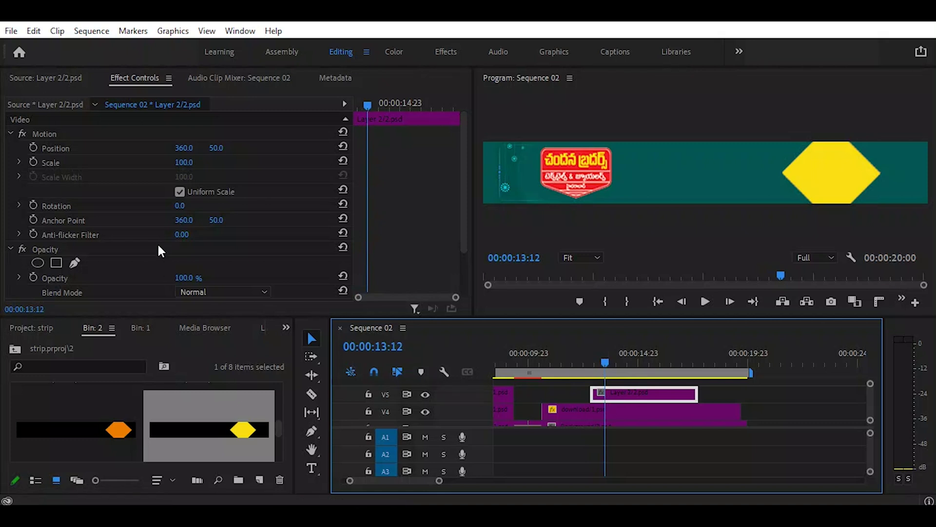
left_click(32, 146)
left_click_drag(611, 363, 592, 362)
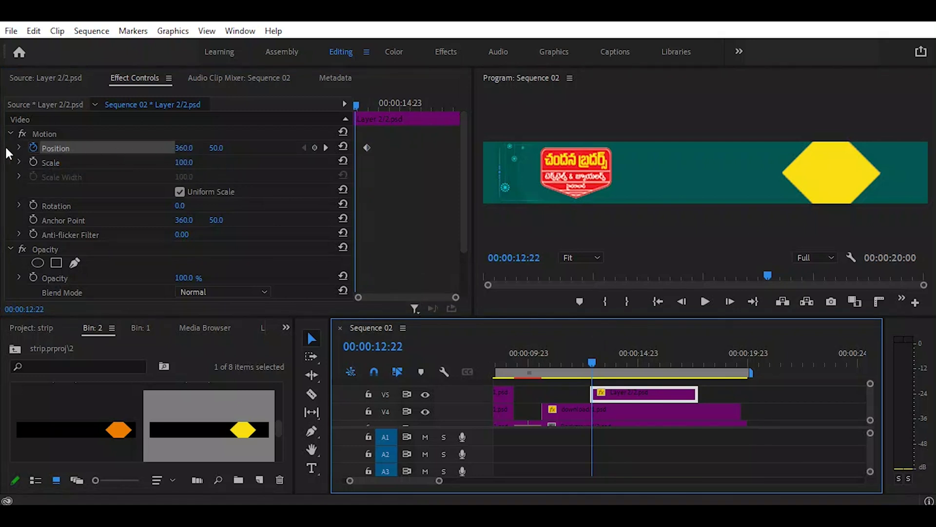
left_click_drag(185, 147, 305, 148)
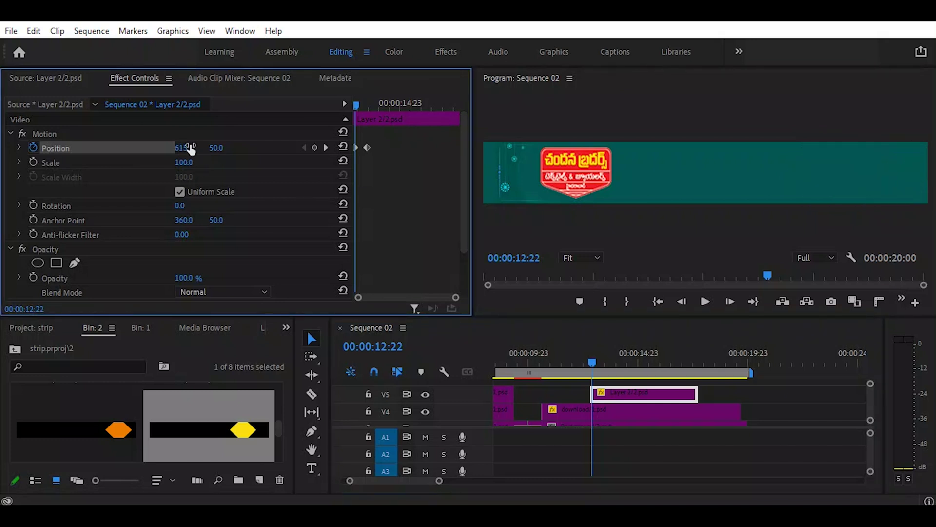
left_click_drag(592, 362, 602, 362)
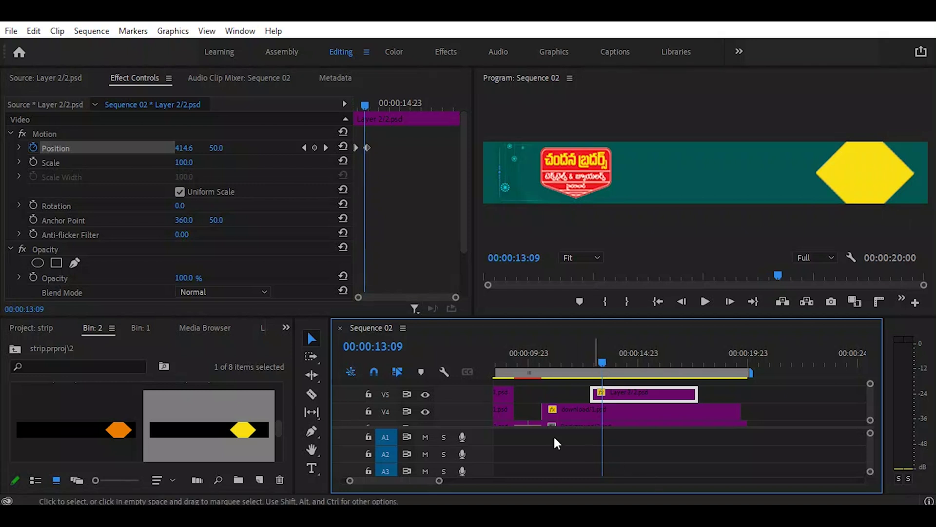
Step: Place the orange hexagon Layer 2 copy/2.psd from bin 2 on V6, starting at 00:00:13:09
left_click(123, 431)
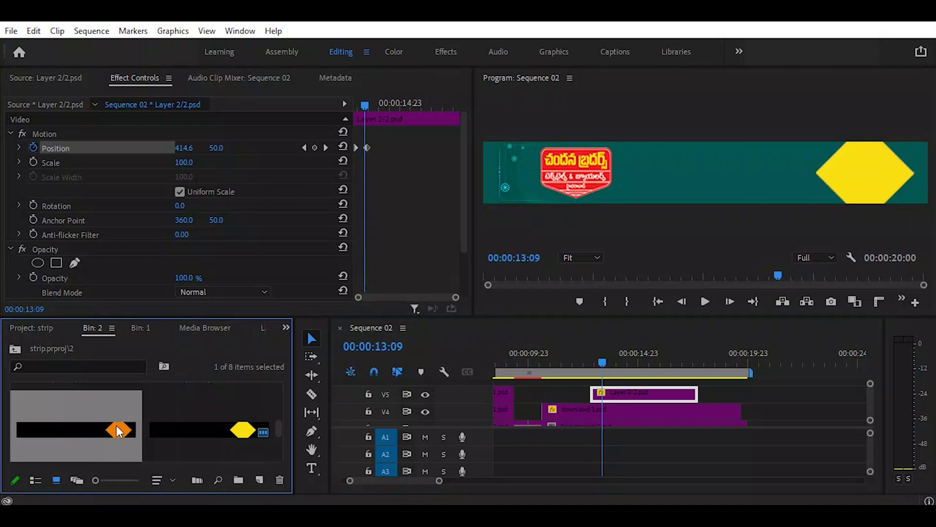
left_click_drag(116, 427, 604, 390)
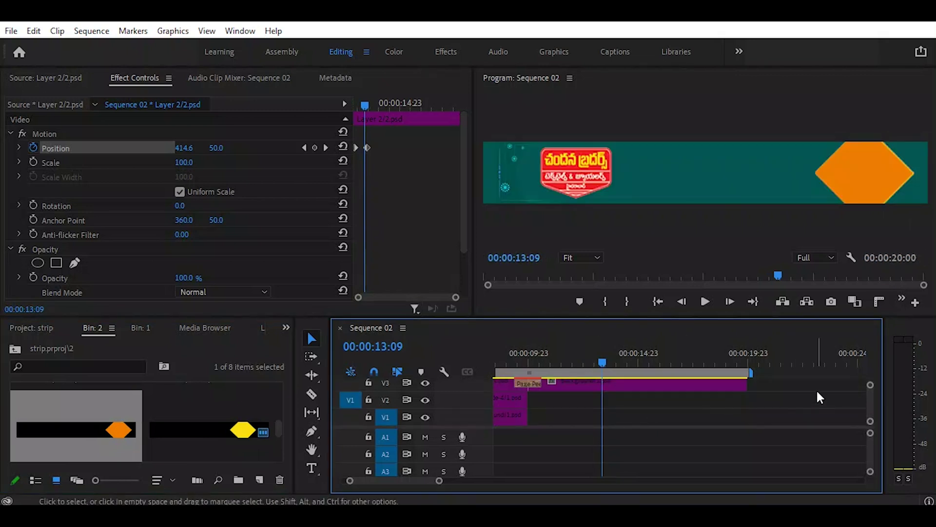
scroll(871, 405, "up", 3)
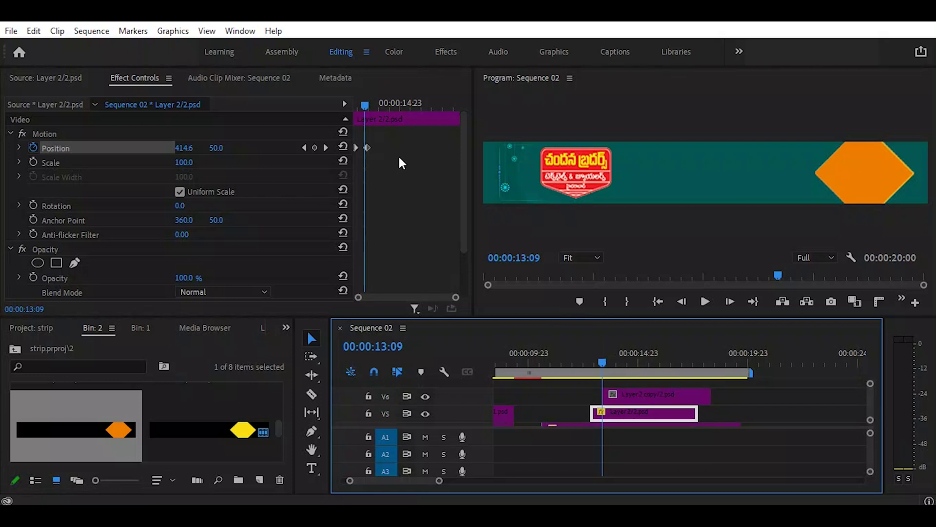
Step: Copy both Position keyframes from the Layer 2/2.psd clip to the Layer 2 copy/2.psd clip and preview up to 00:00:14:06
left_click(367, 147)
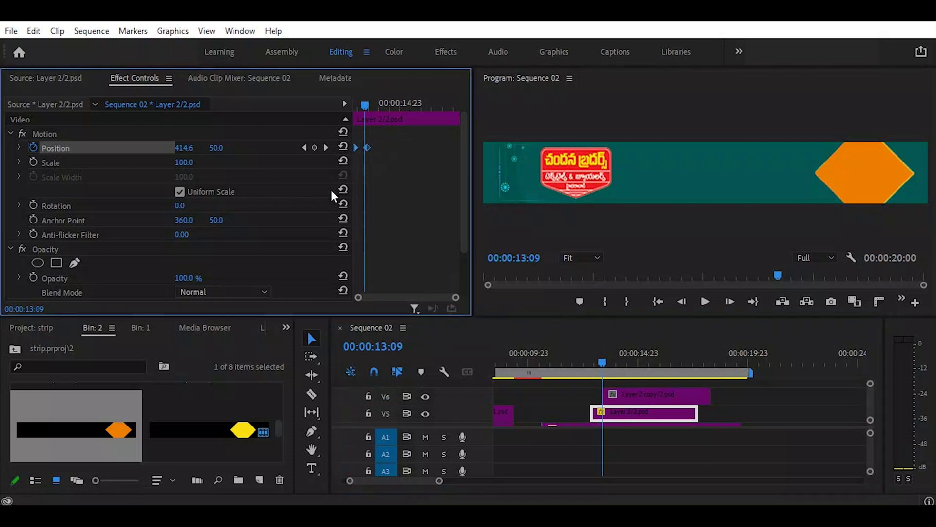
right_click(357, 148)
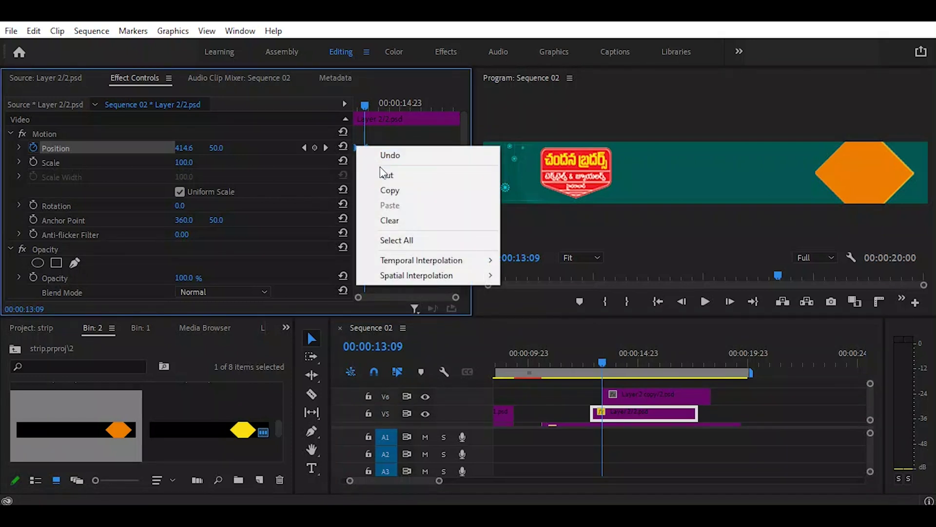
left_click(389, 191)
left_click(640, 396)
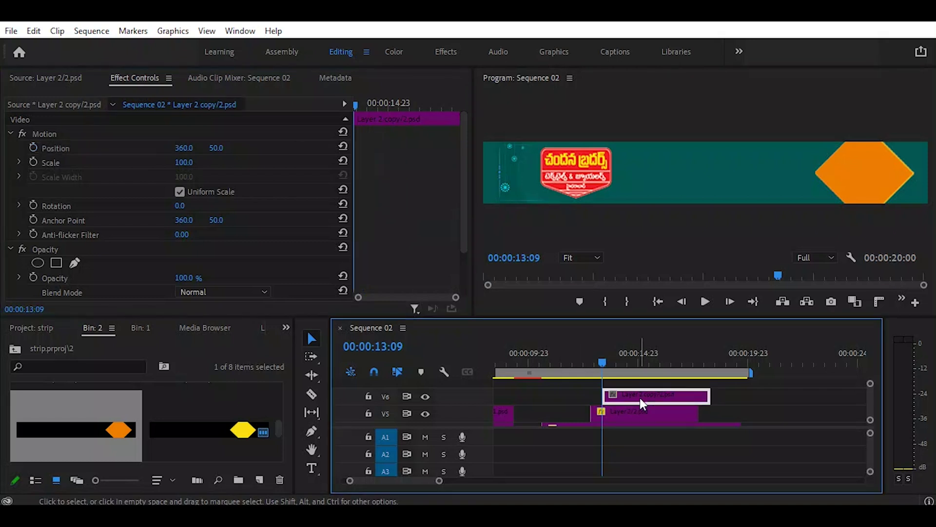
right_click(368, 150)
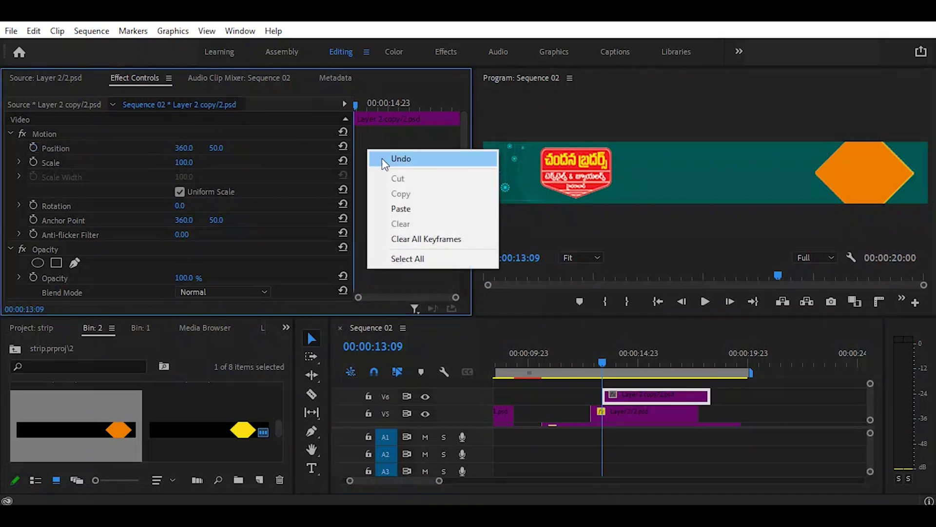
left_click(399, 208)
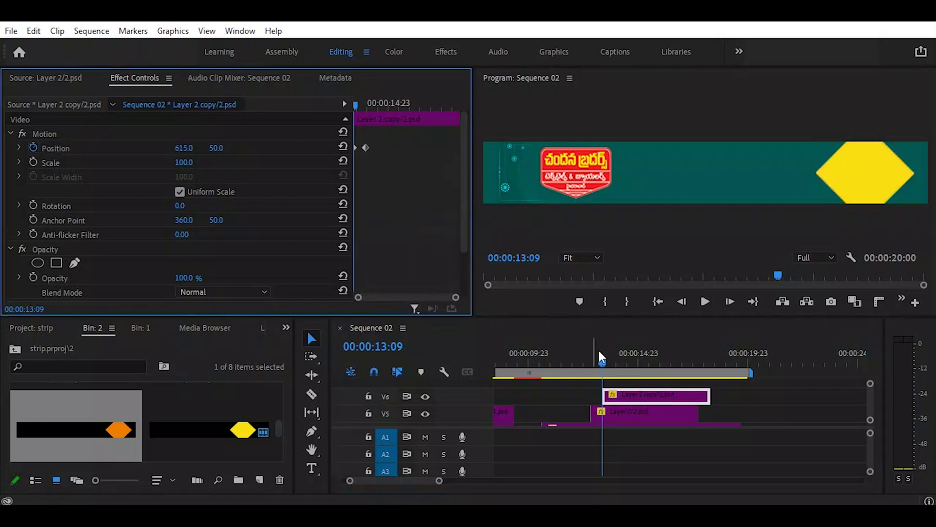
left_click_drag(602, 364, 625, 383)
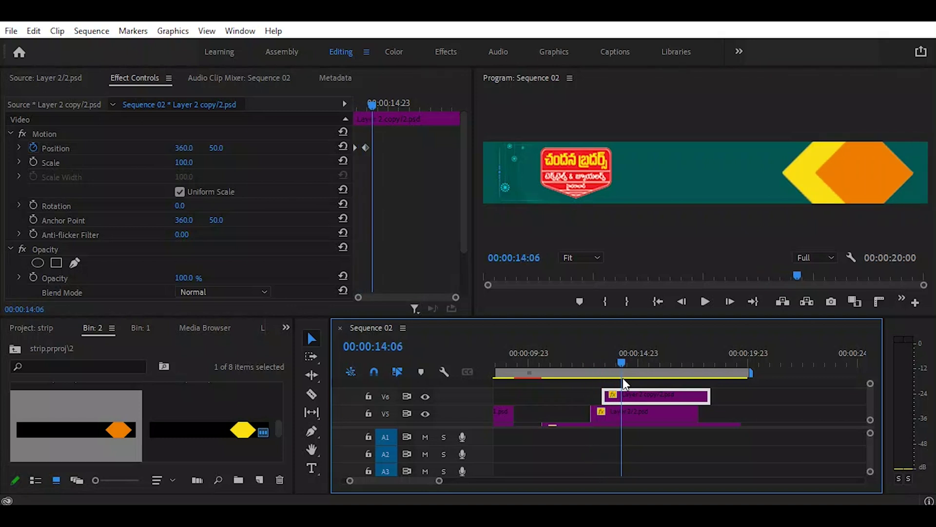
Step: Place the woman's portrait layer from bin 2 on V7, starting slightly after the Layer 2 copy/2.psd clip on V6
left_click_drag(279, 426, 287, 385)
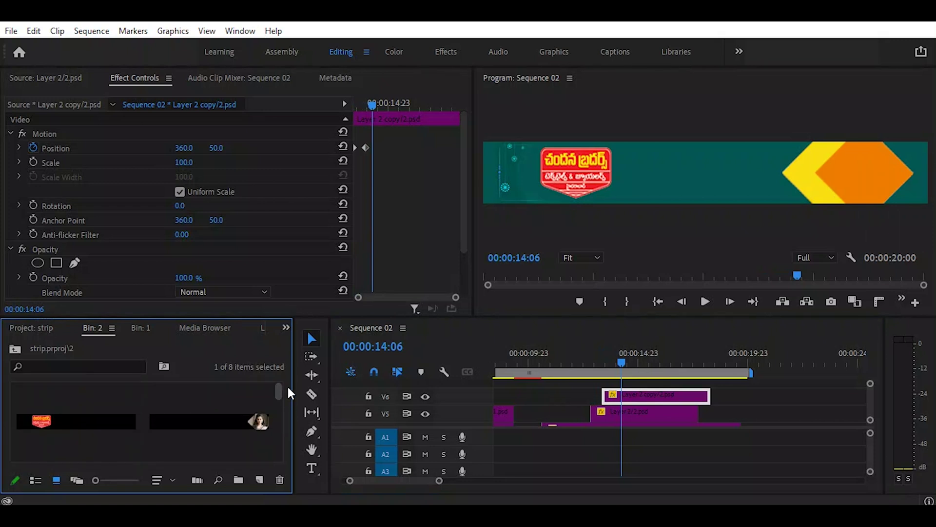
left_click(263, 419)
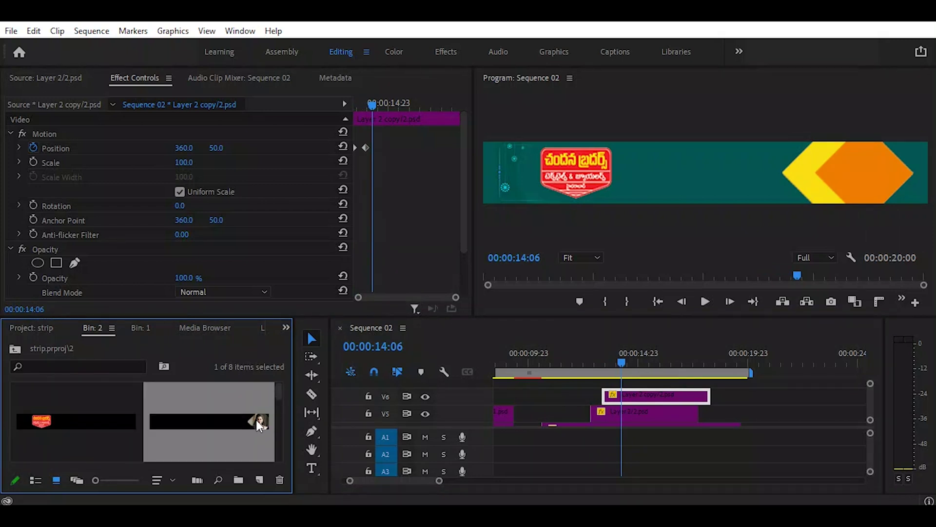
left_click_drag(259, 422, 652, 390)
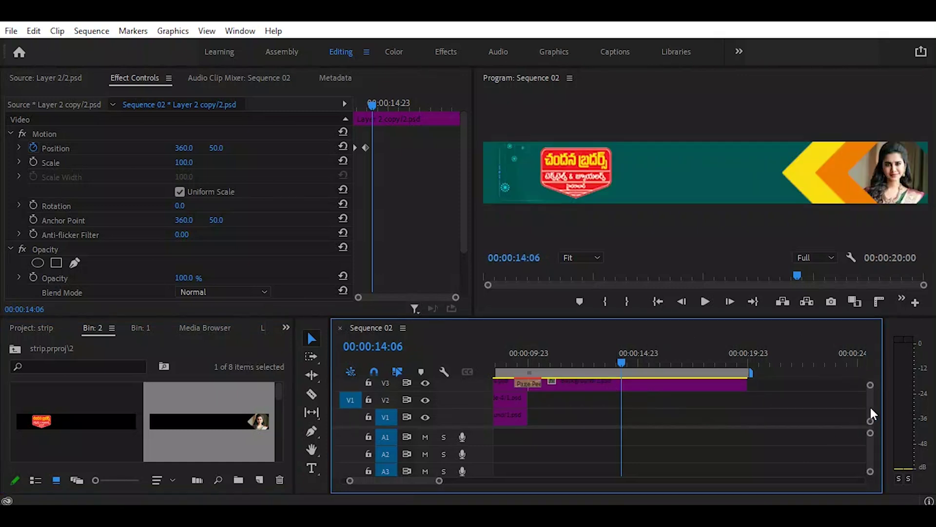
scroll(871, 412, "up", 4)
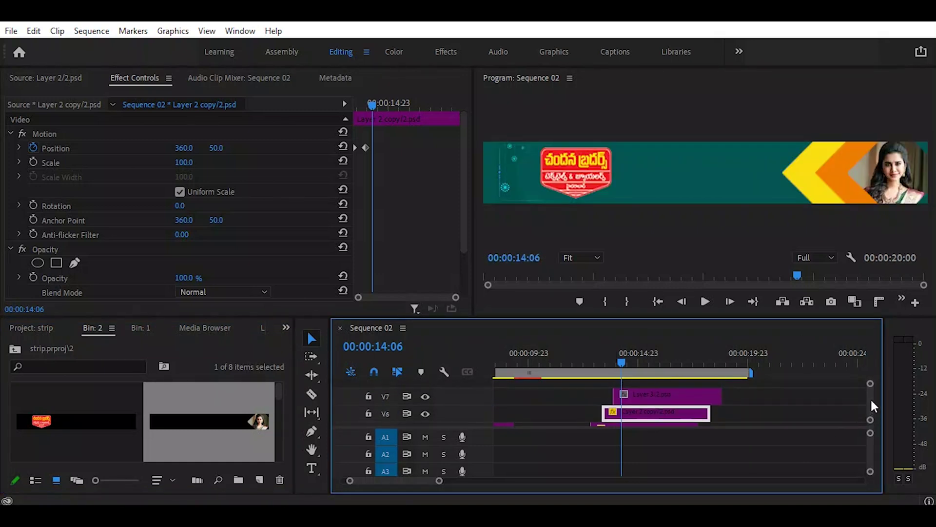
Step: Paste the copied Position keyframes onto the woman's portrait clip Layer 3/2.psd on V7 and preview the slide-in up to 00:00:14:21
left_click(665, 396)
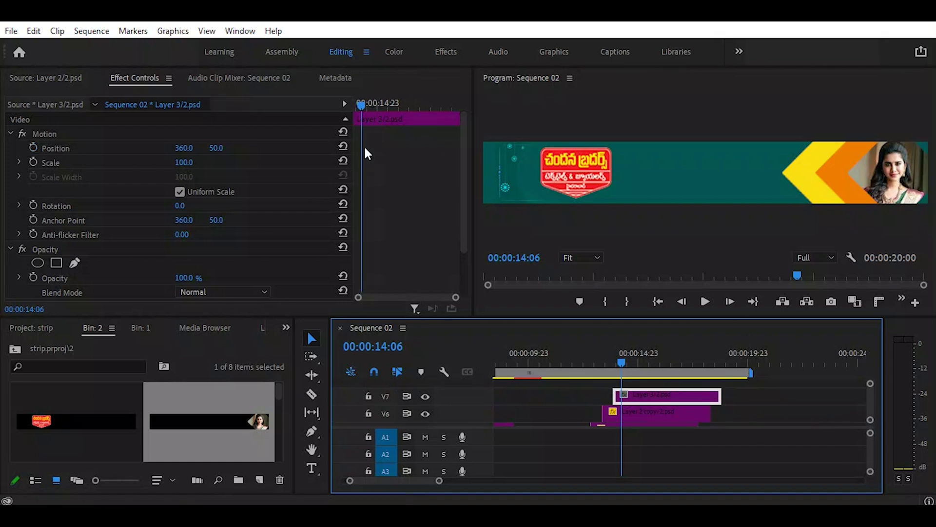
right_click(364, 145)
left_click(397, 205)
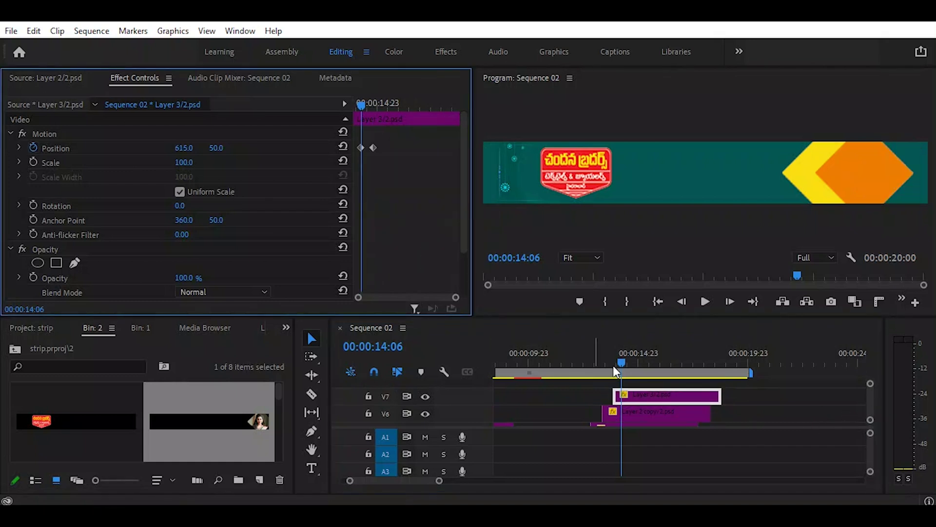
left_click_drag(617, 364, 637, 383)
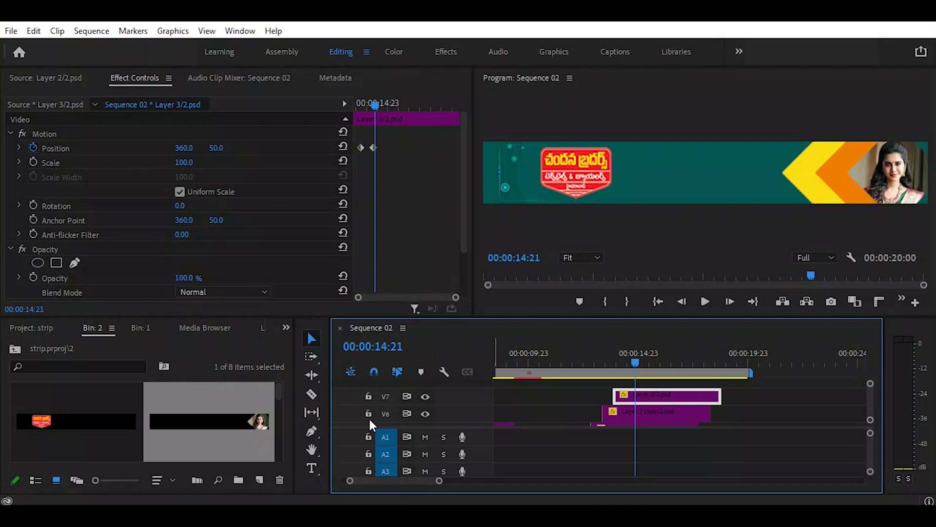
Step: Place the white offer text layer (3 … 999, 1+1 … 1500) from bin 2 on a new V8 track and save the project
left_click_drag(278, 392, 281, 449)
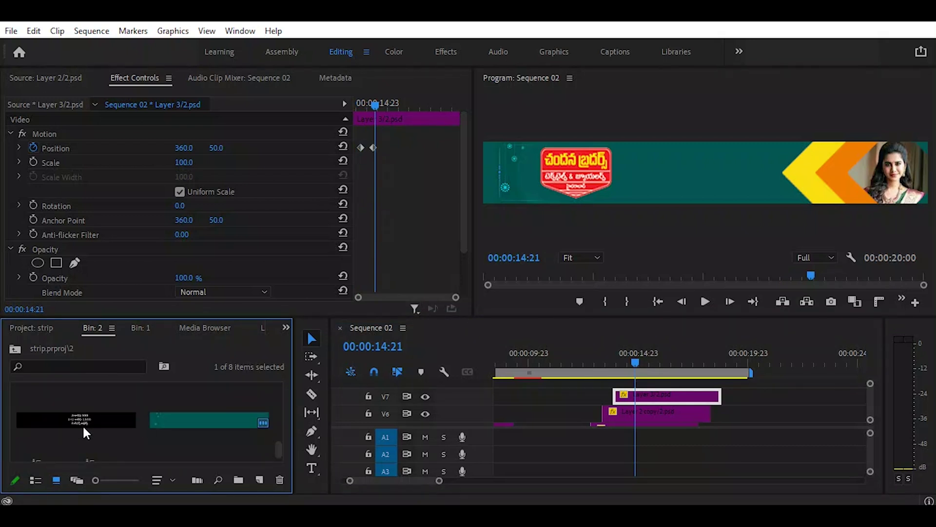
left_click(78, 424)
left_click_drag(79, 425, 639, 391)
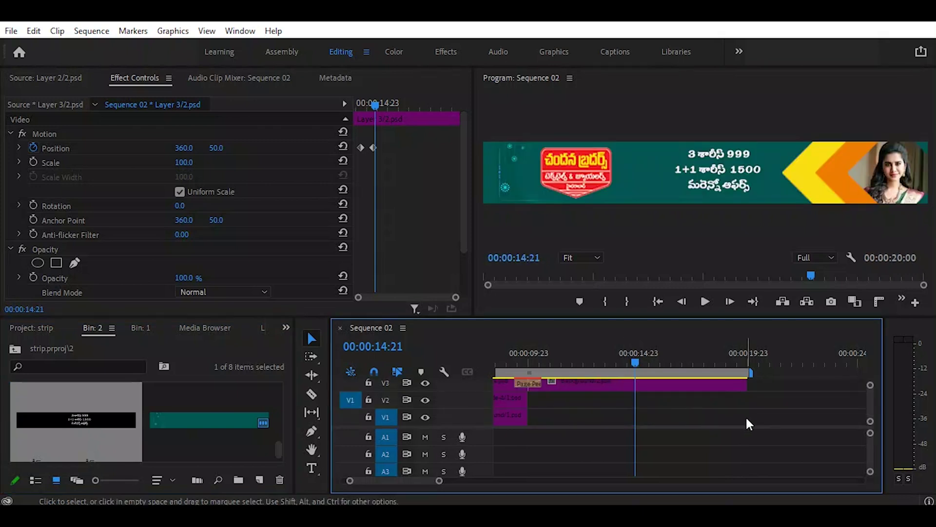
scroll(869, 404, "up", 5)
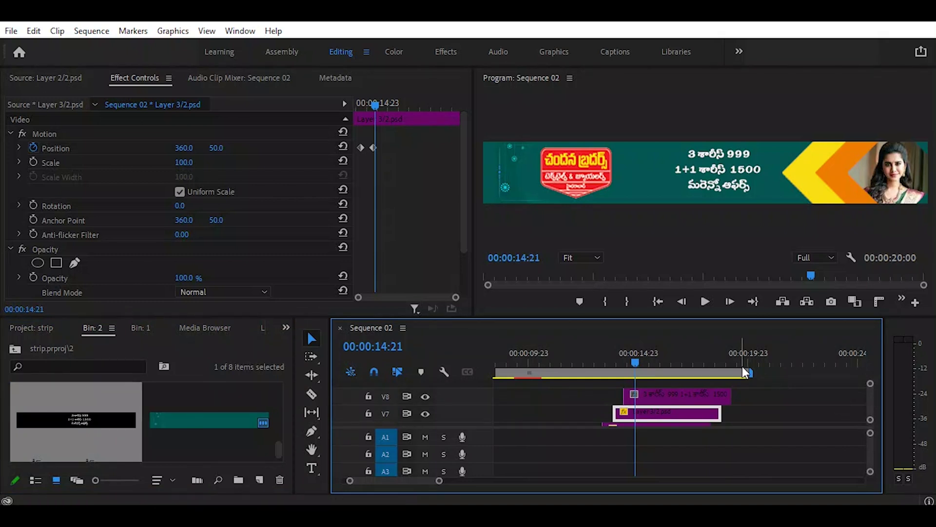
left_click(733, 358)
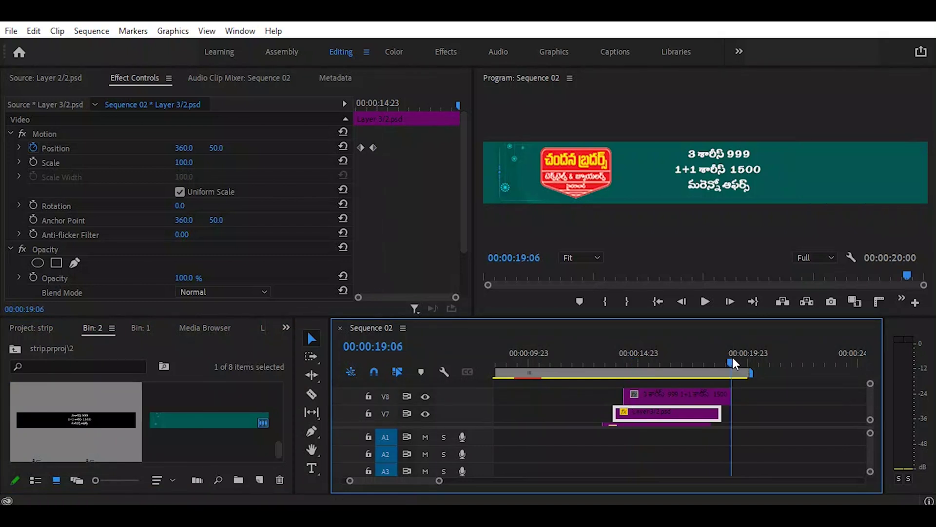
key("ctrl+s")
Step: Move the offer text clip on V8 so that it starts at 00:00:15:12
left_click(665, 394)
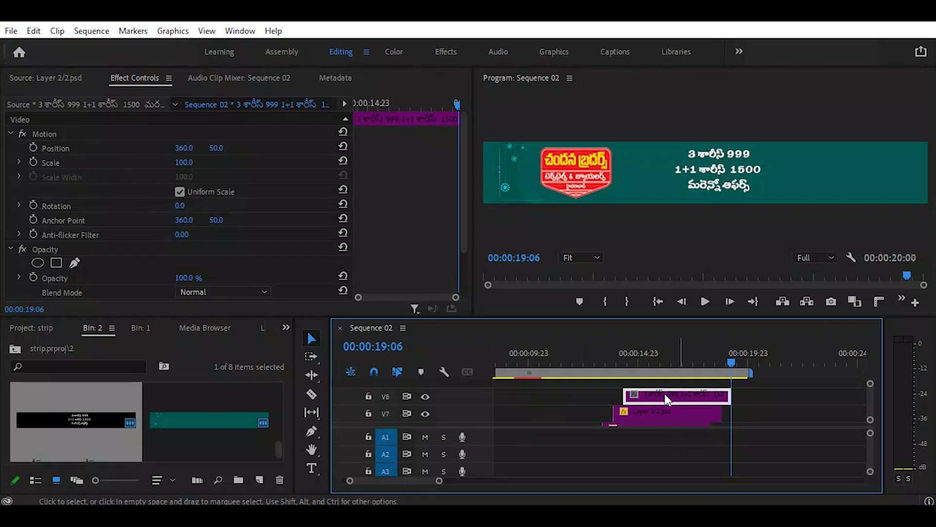
left_click_drag(733, 359, 651, 376)
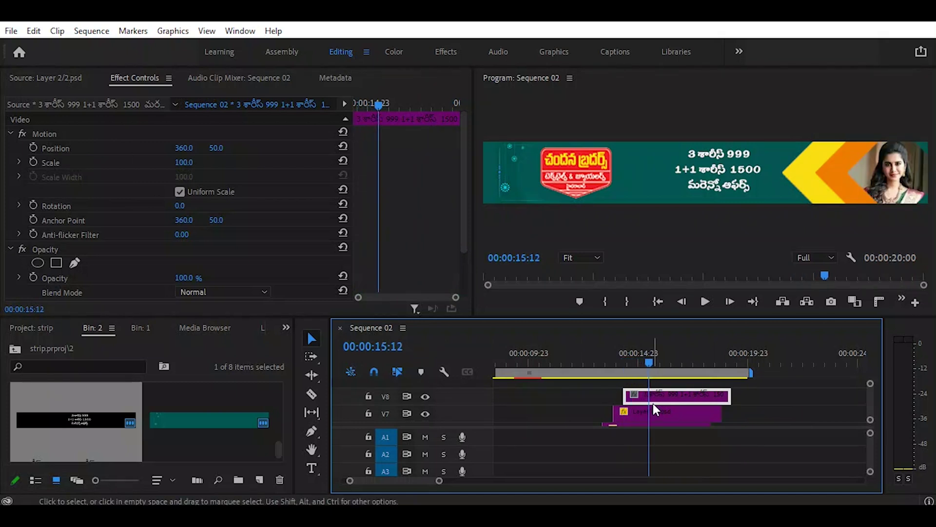
left_click_drag(656, 397, 682, 397)
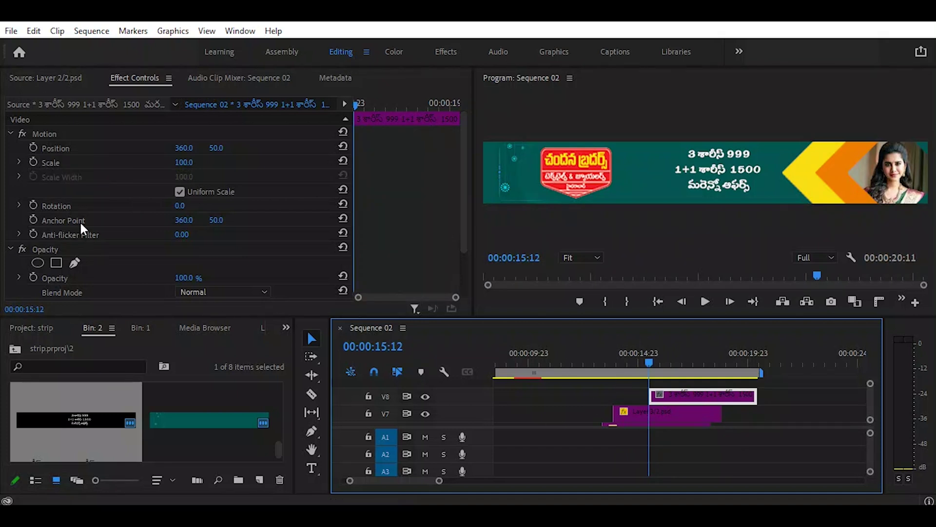
Step: Keyframe the offer text clip's Scale at 0 at 00:00:15:12 and 100 at 00:00:16:14
left_click(33, 160)
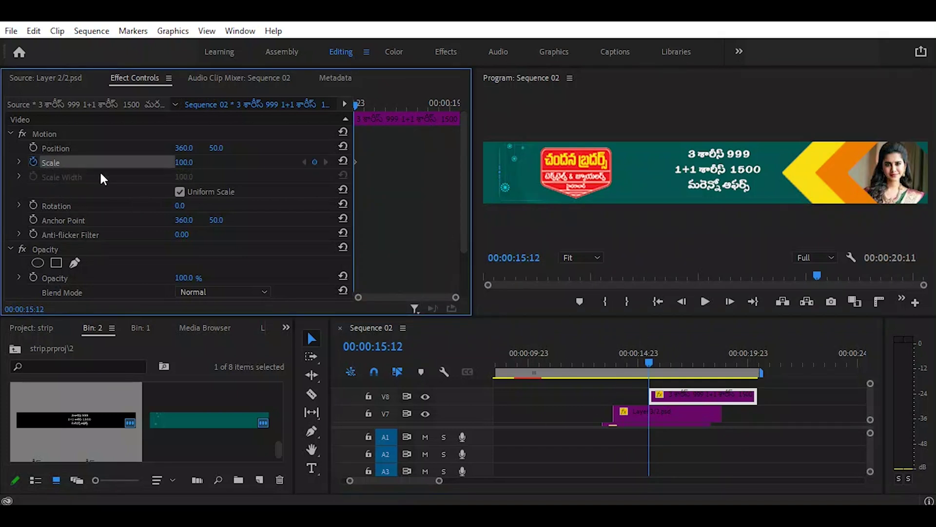
left_click_drag(651, 359, 674, 368)
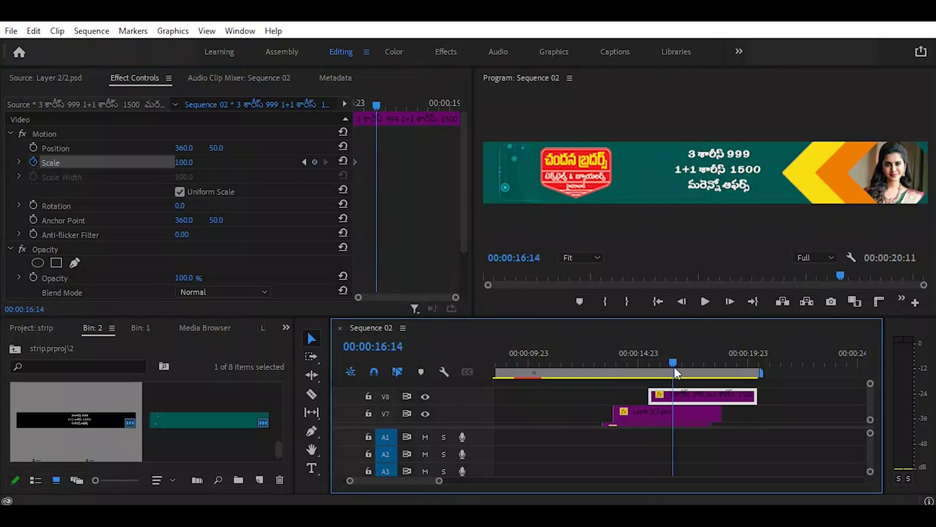
left_click(314, 162)
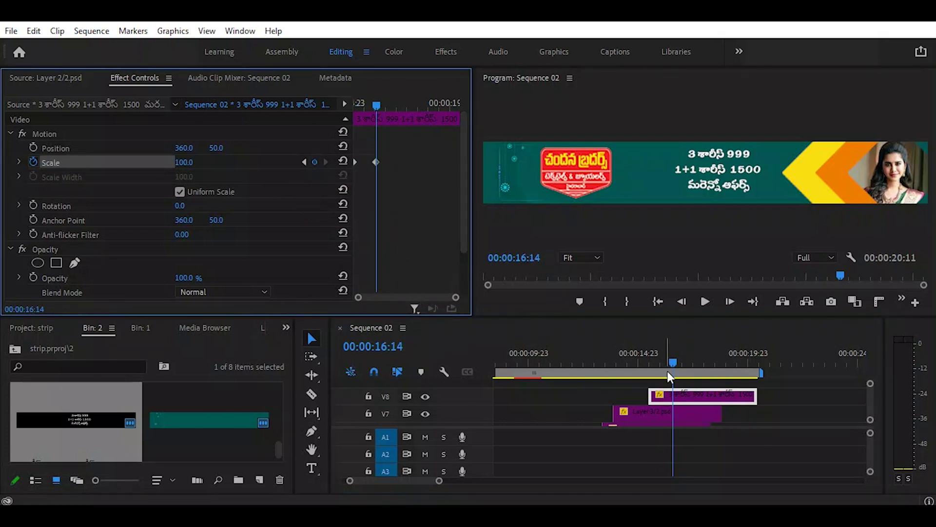
left_click_drag(668, 361, 649, 361)
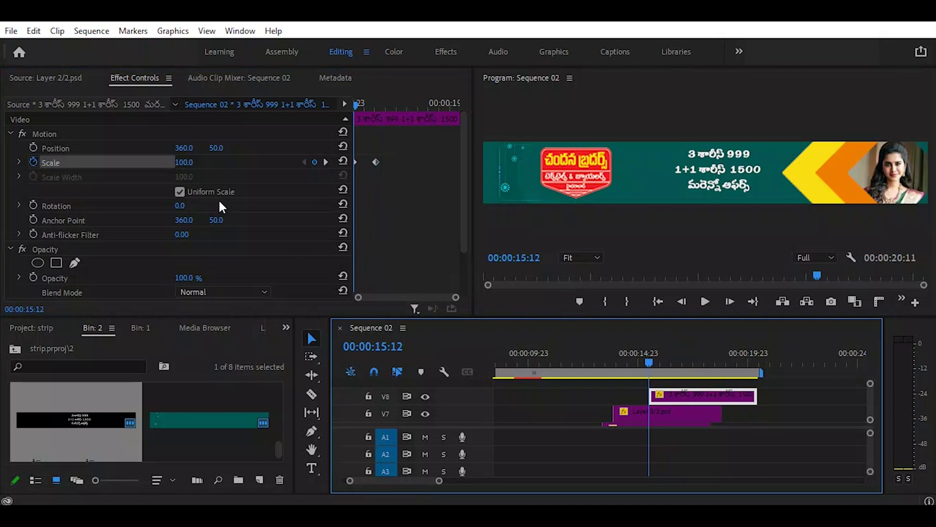
left_click_drag(357, 109, 330, 158)
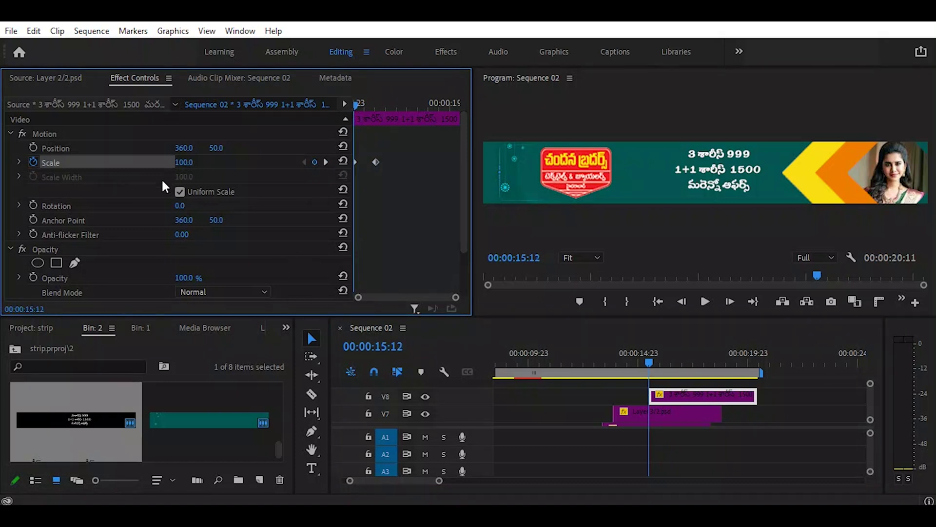
left_click(186, 163)
type("0")
key("Return")
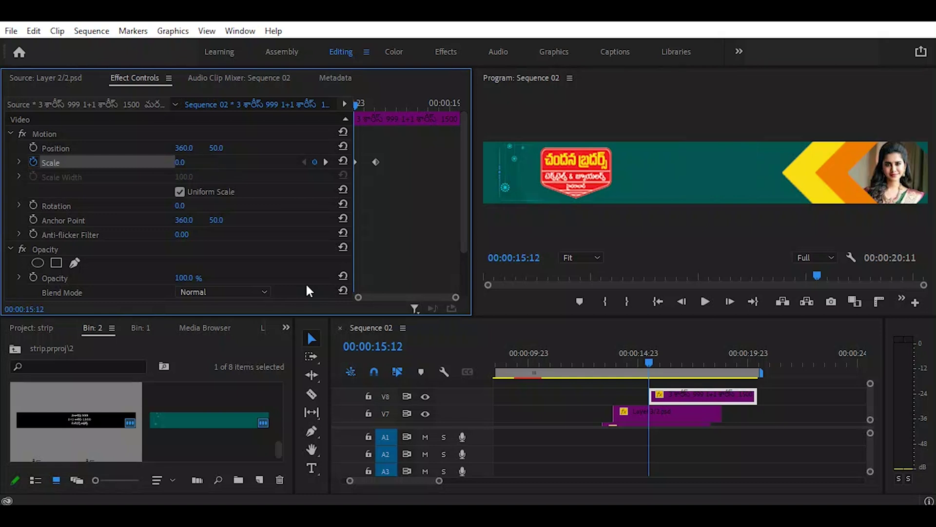
Step: Preview the second scene's hexagon, portrait and offer text animations from 00:00:13:07 to 00:00:18:01
left_click(601, 356)
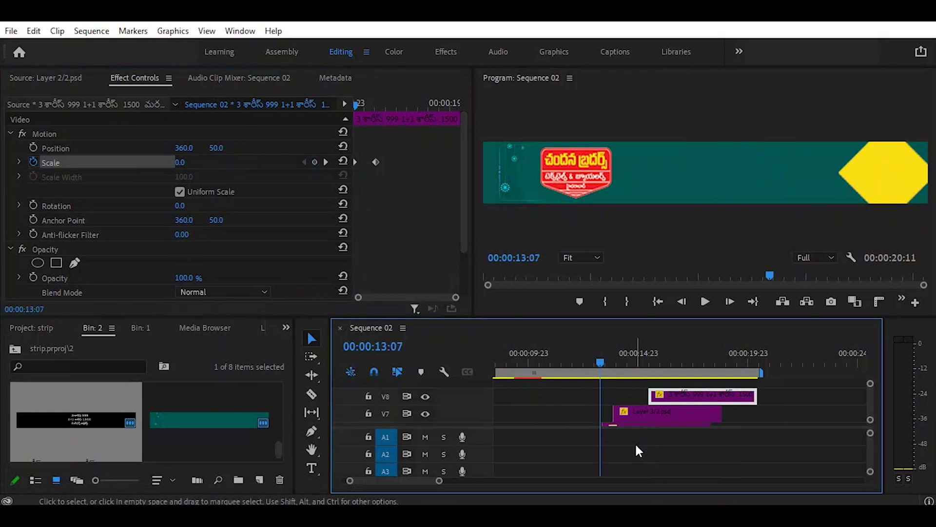
key("space")
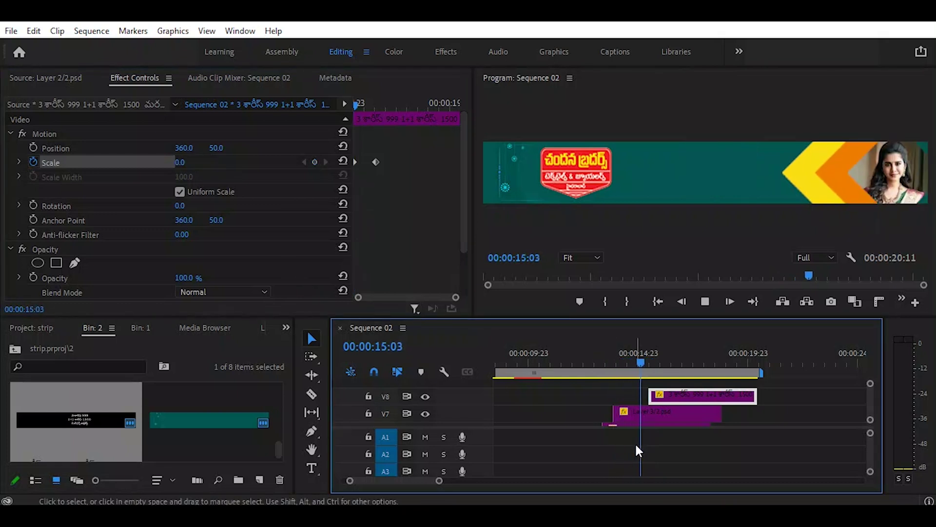
key("space")
key("space")
key("space")
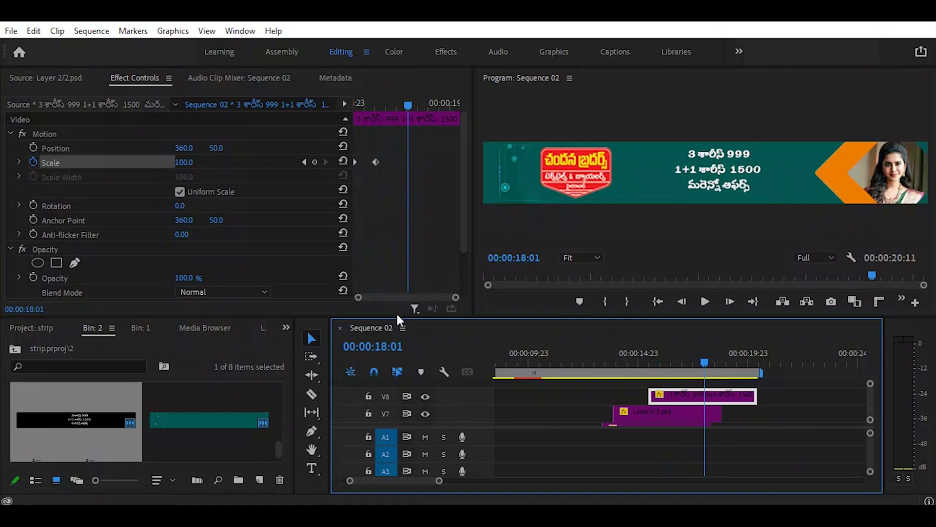
Step: Enlarge the timeline, trim the V4 to V8 clips to end with Background/2.psd at 00:00:20:00, and save the project
left_click_drag(395, 317, 395, 267)
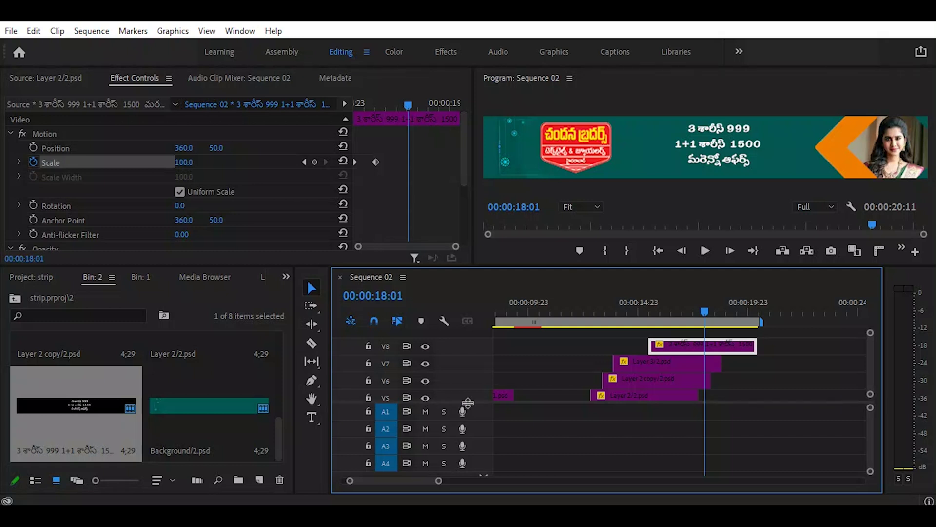
left_click_drag(411, 401, 411, 442)
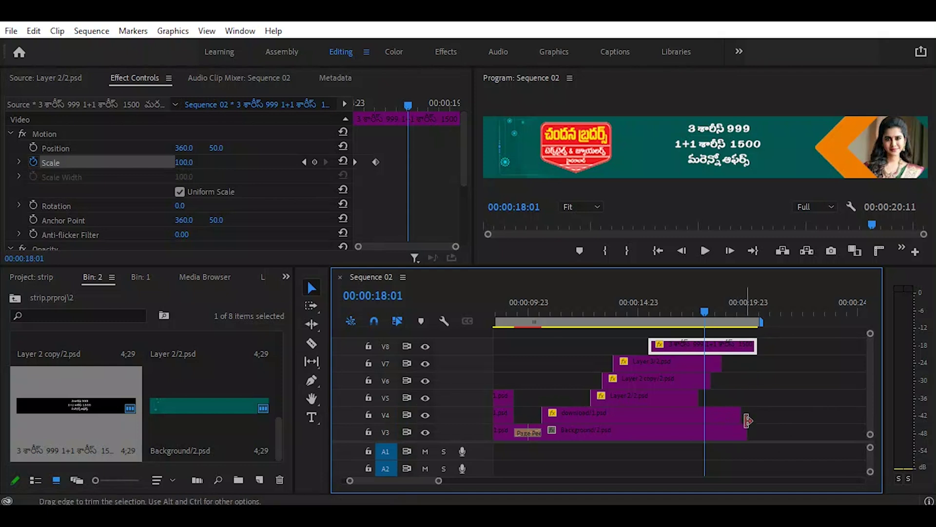
left_click_drag(738, 418, 746, 415)
left_click_drag(692, 401, 702, 400)
left_click_drag(703, 314, 728, 336)
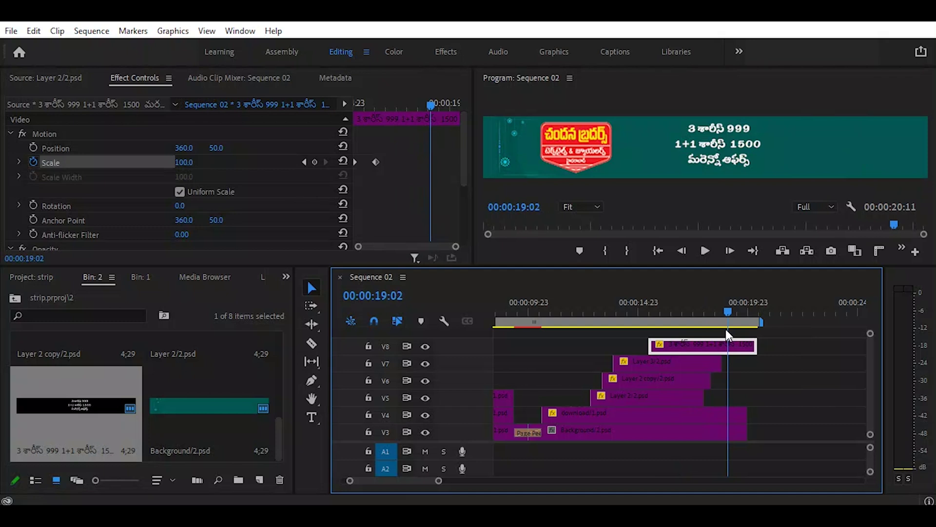
left_click_drag(721, 364, 757, 385)
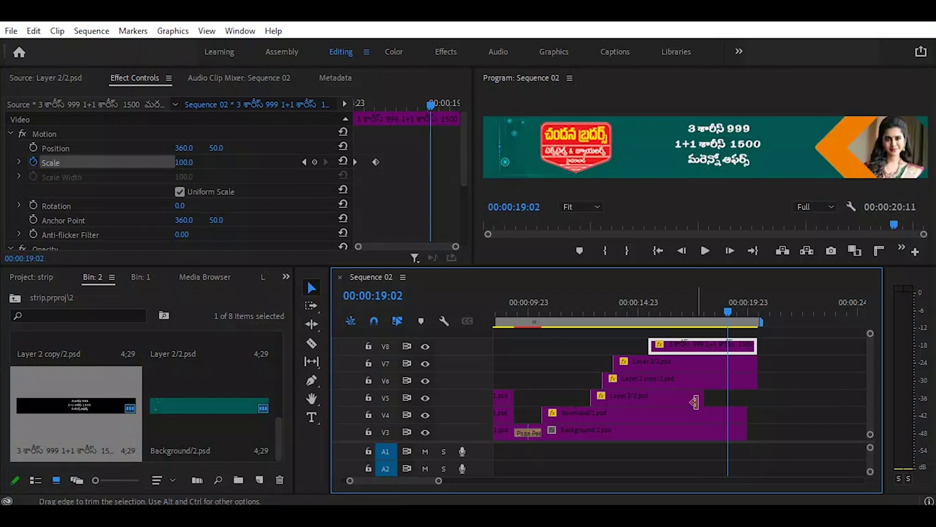
left_click_drag(702, 397, 758, 363)
left_click_drag(763, 343, 747, 345)
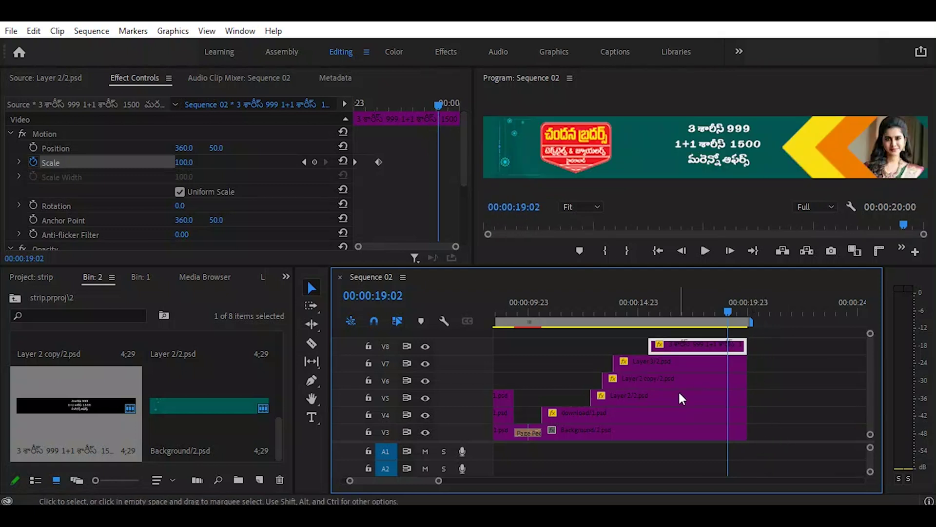
key("ctrl+s")
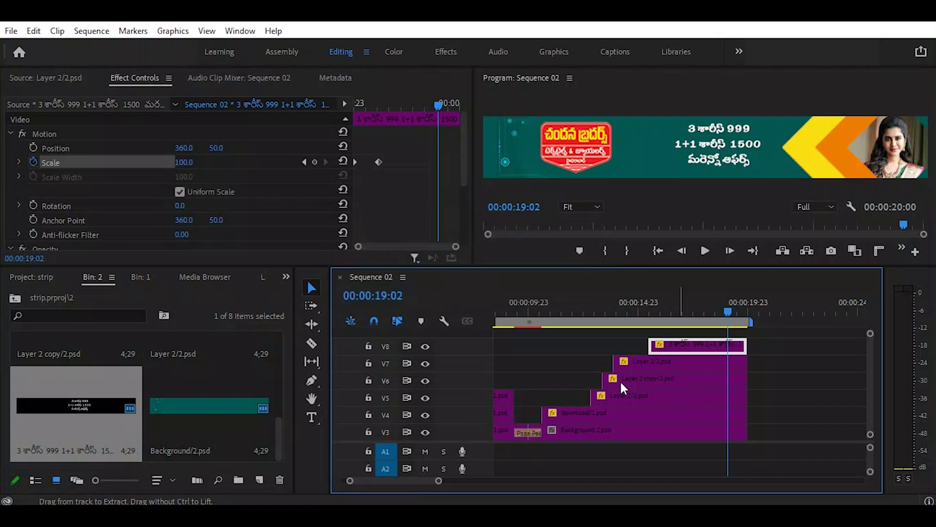
Step: Play the whole sequence from 00:00:00:00 to 00:00:20:00 to review the finished strip, and return to the start
key("minus")
key("minus")
key("minus")
left_click(537, 309)
key("Home")
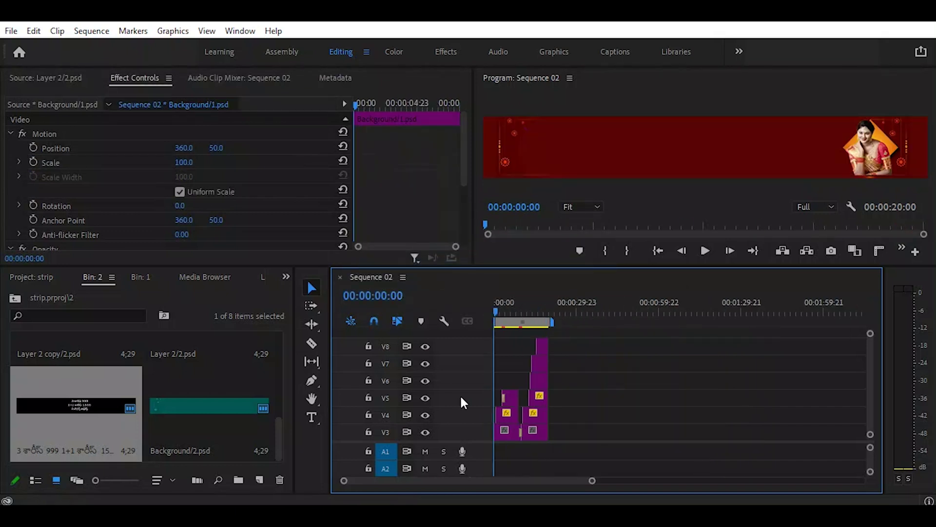
key("space")
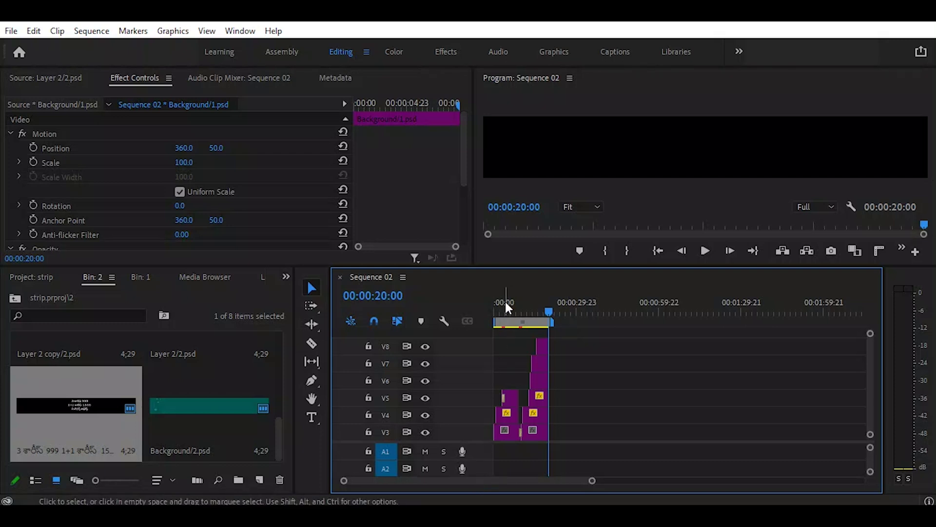
key("Home")
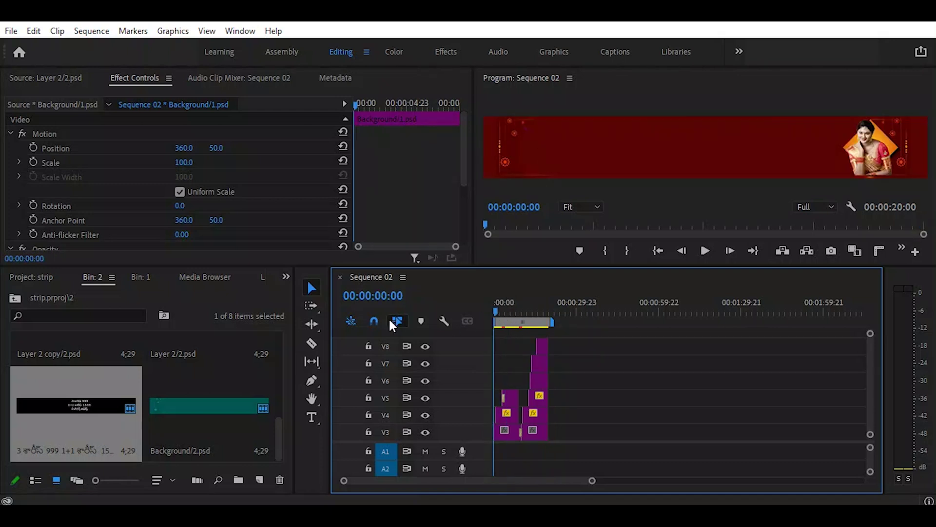